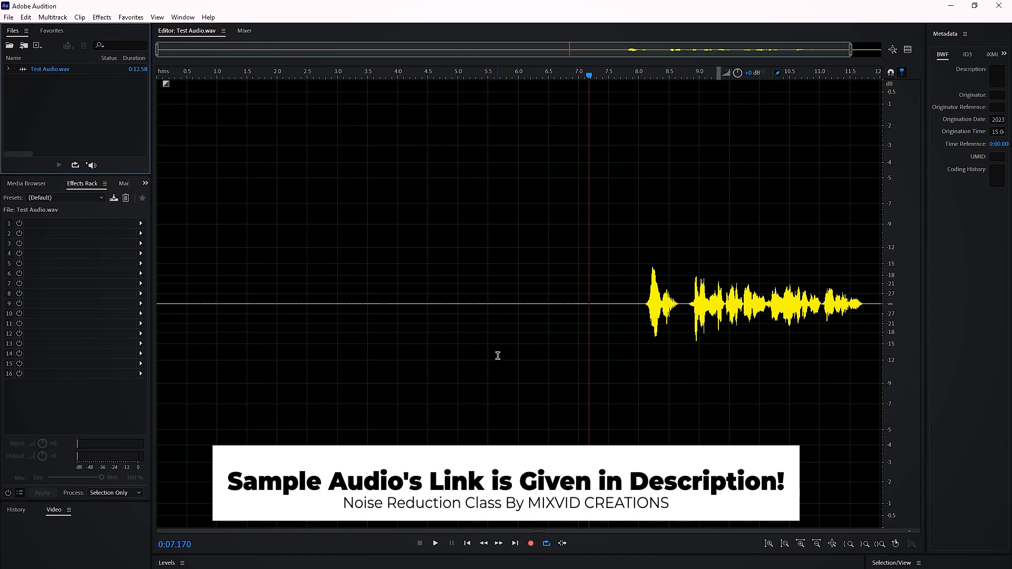
click(101, 17)
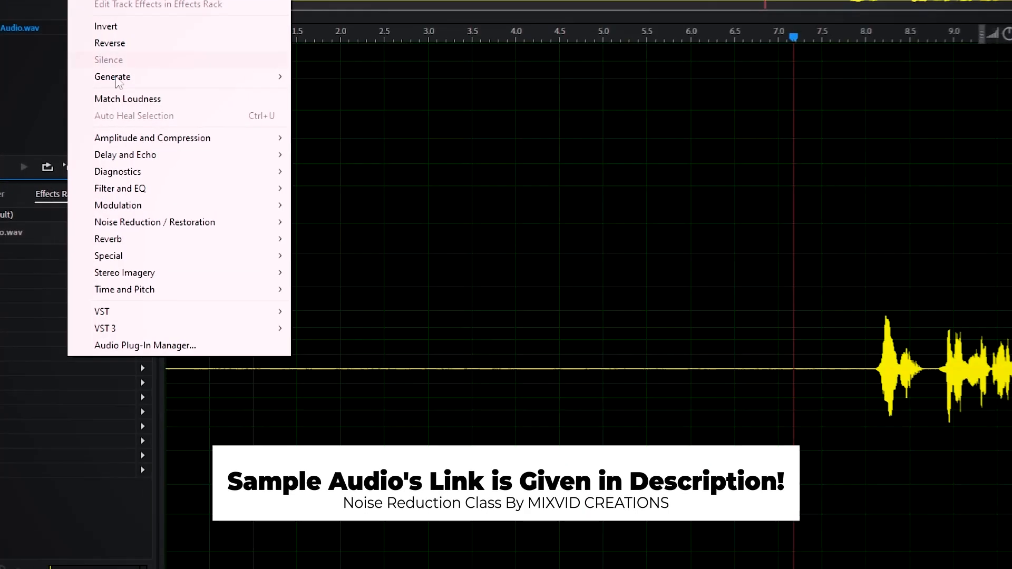
mouse_move(128, 222)
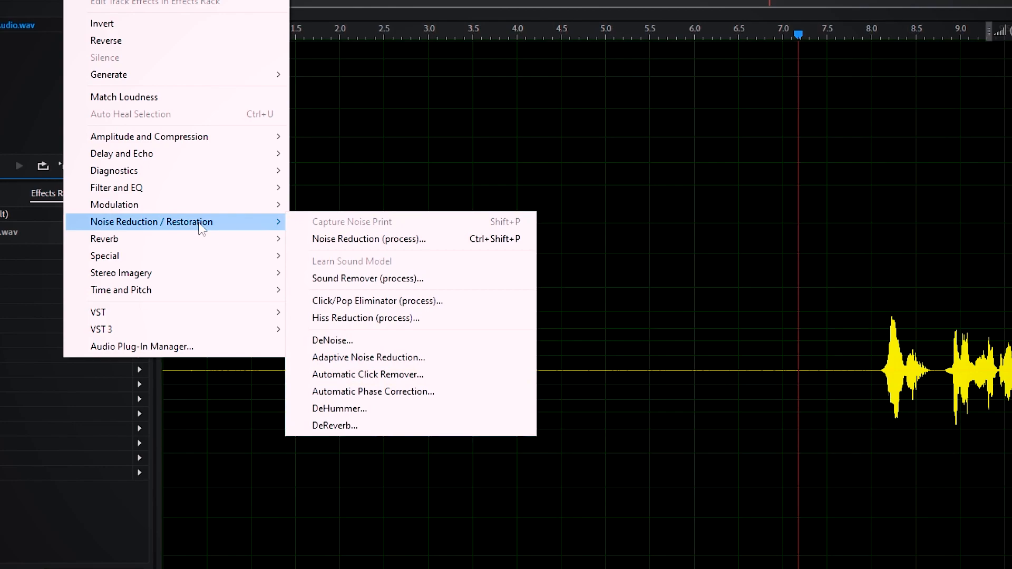
click(361, 240)
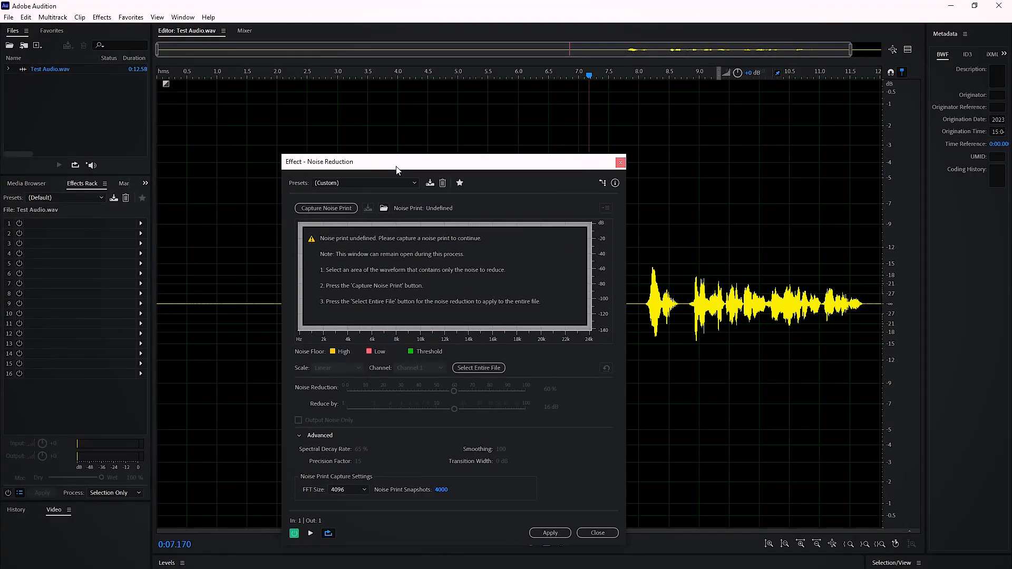
drag(397, 170, 385, 130)
click(315, 126)
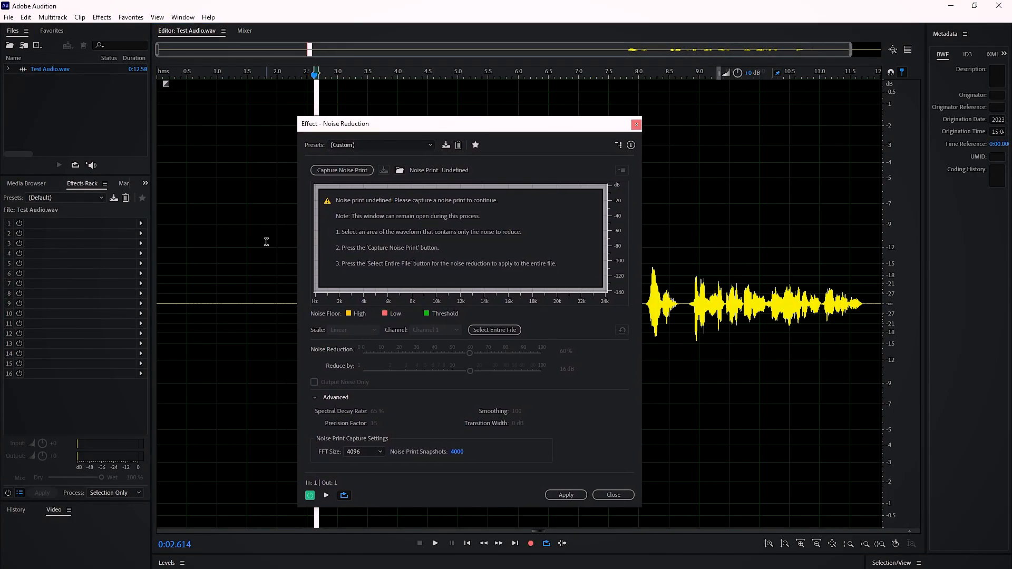
click(260, 275)
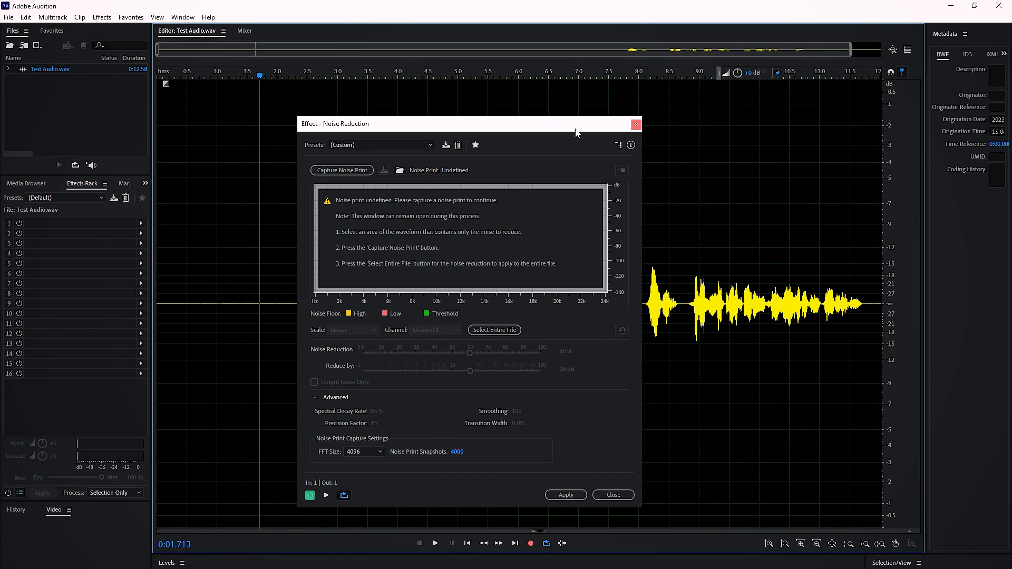
click(636, 124)
click(498, 363)
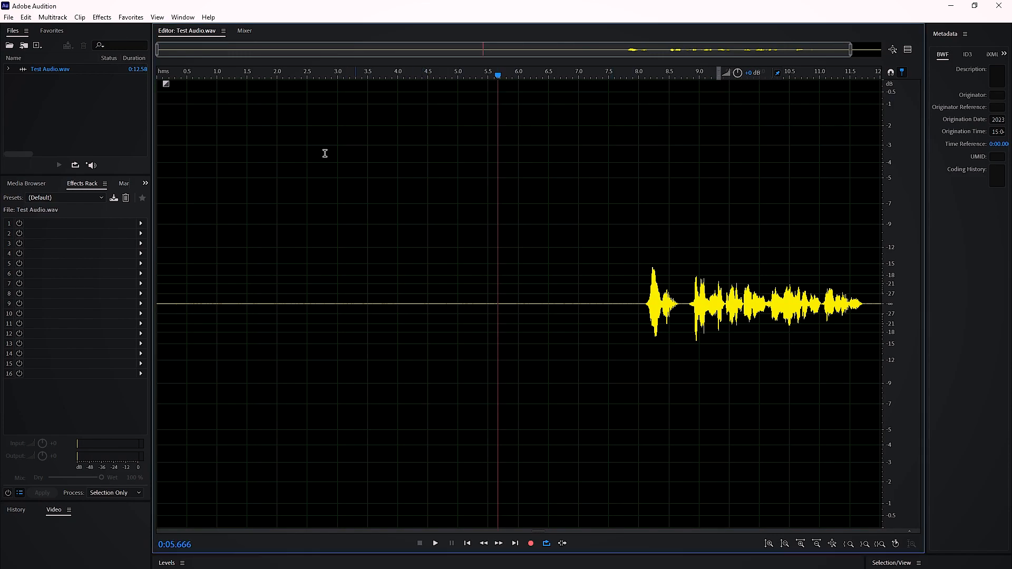
- Normalize the entire Test Audio.wav file to -6 dB and clear the selection
click(112, 17)
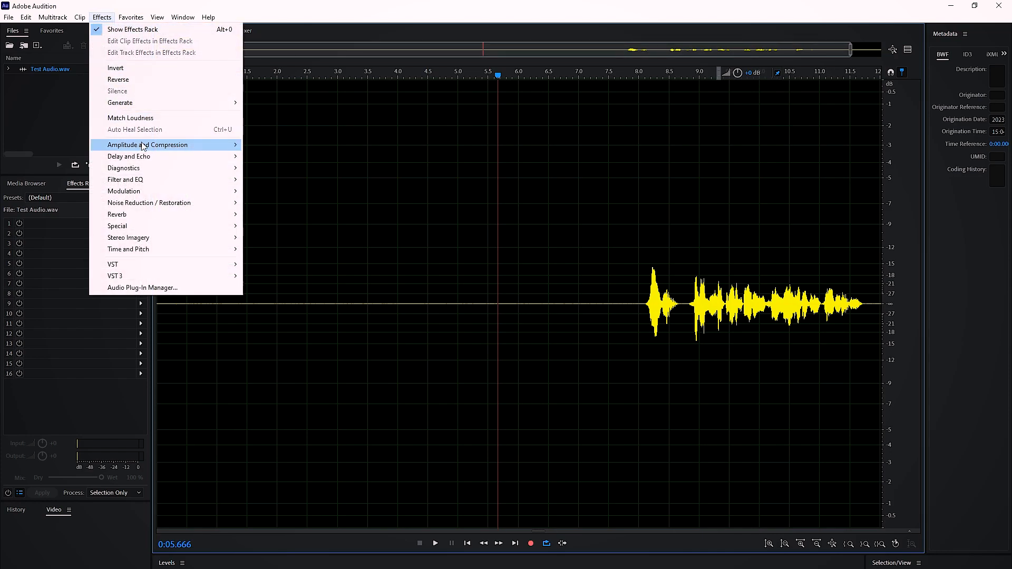
mouse_move(147, 147)
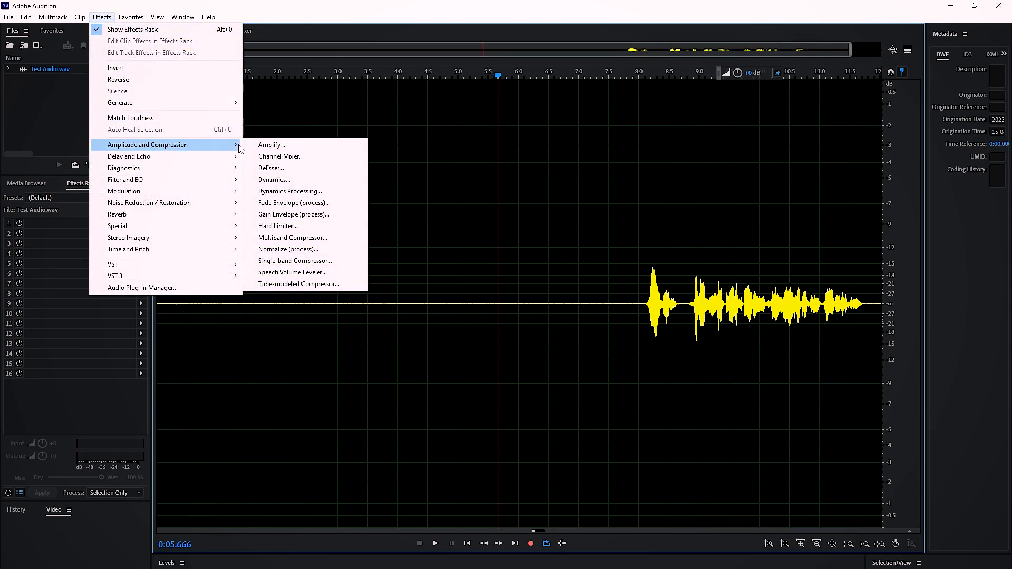
click(290, 248)
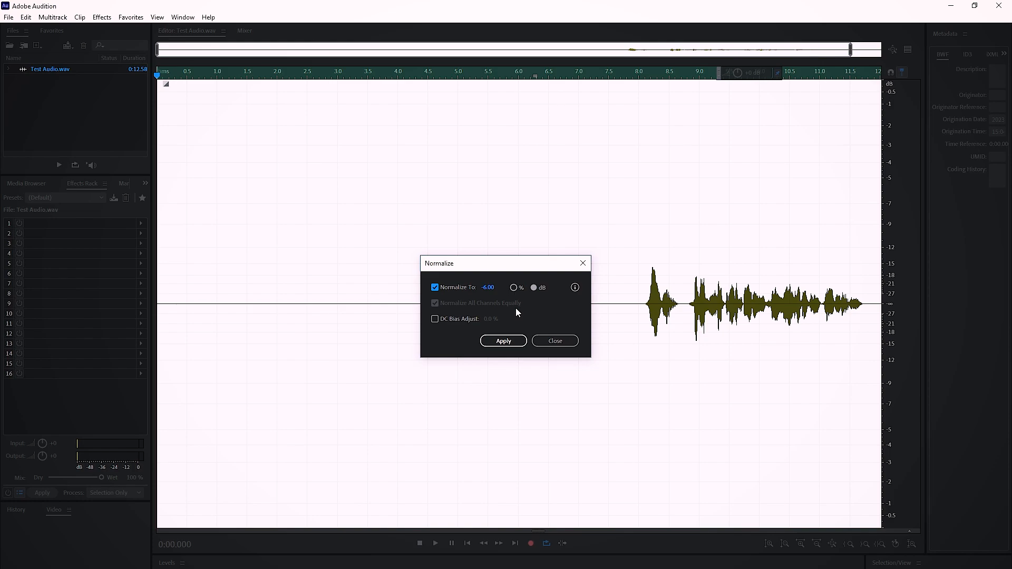
click(509, 343)
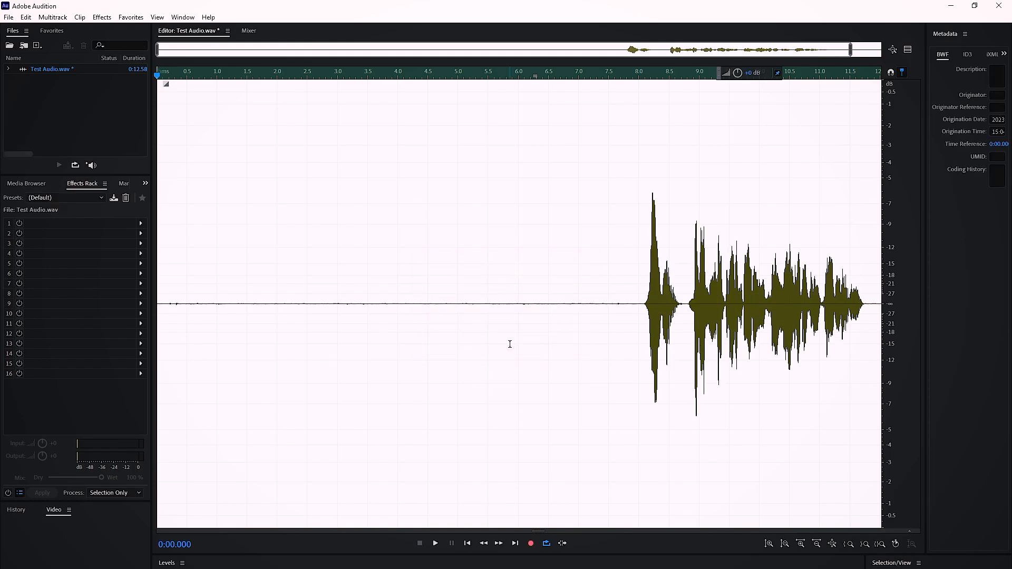
click(376, 325)
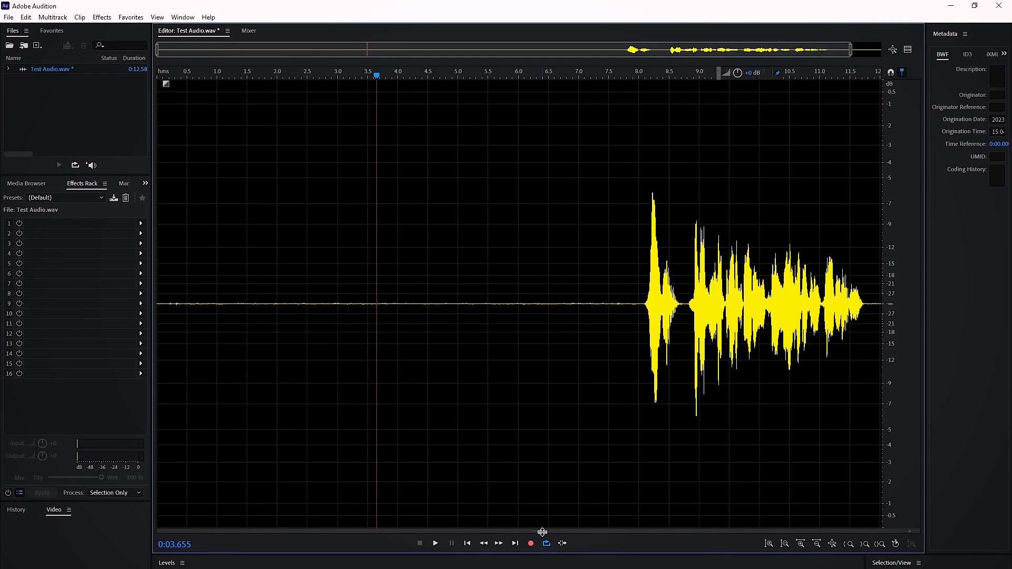
- Reveal the spectral frequency display beneath the waveform and play back the background noise and the speech
drag(541, 530, 528, 292)
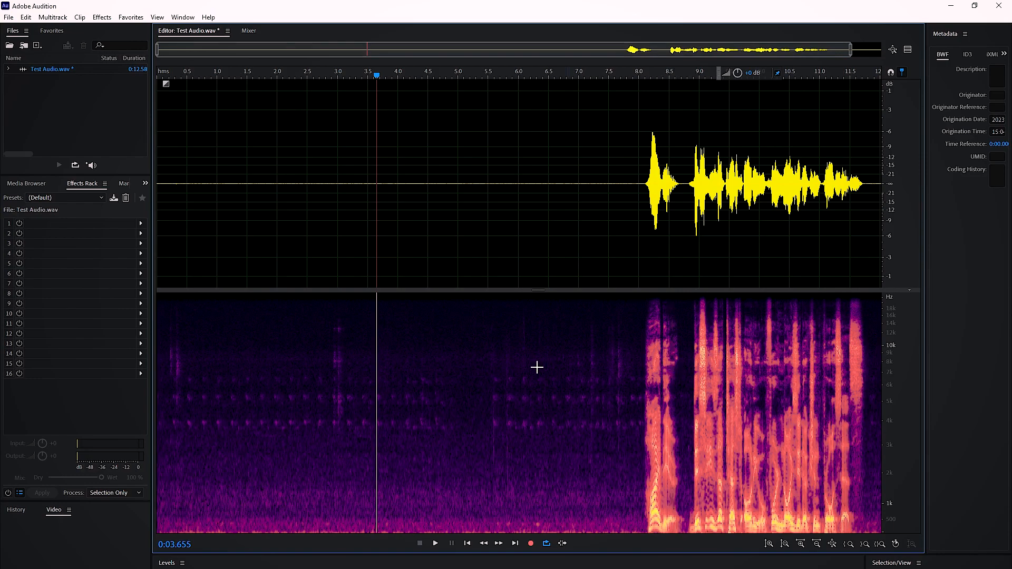
scroll(536, 239, down, 1)
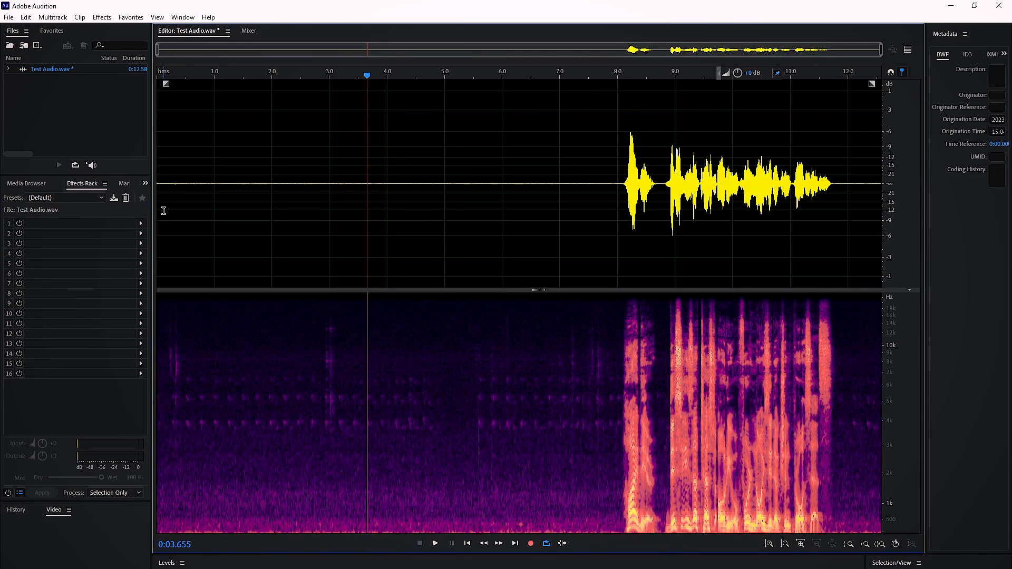
click(163, 210)
key(space)
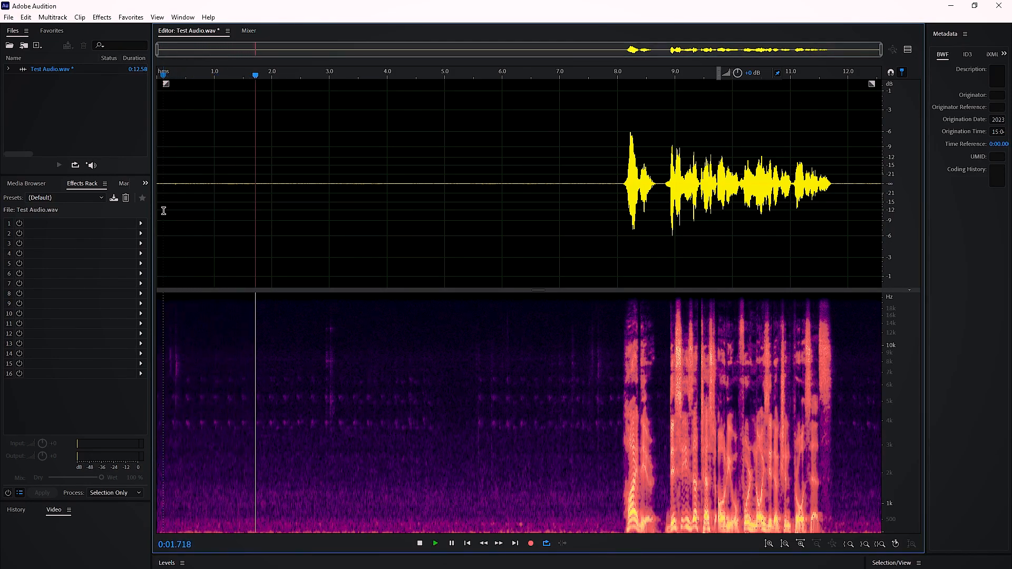
click(554, 243)
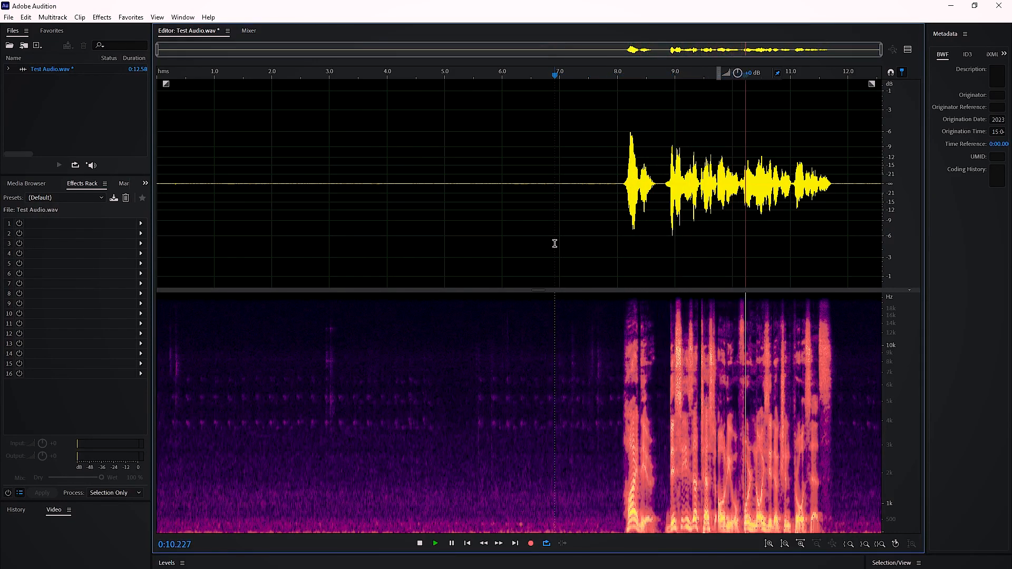
key(space)
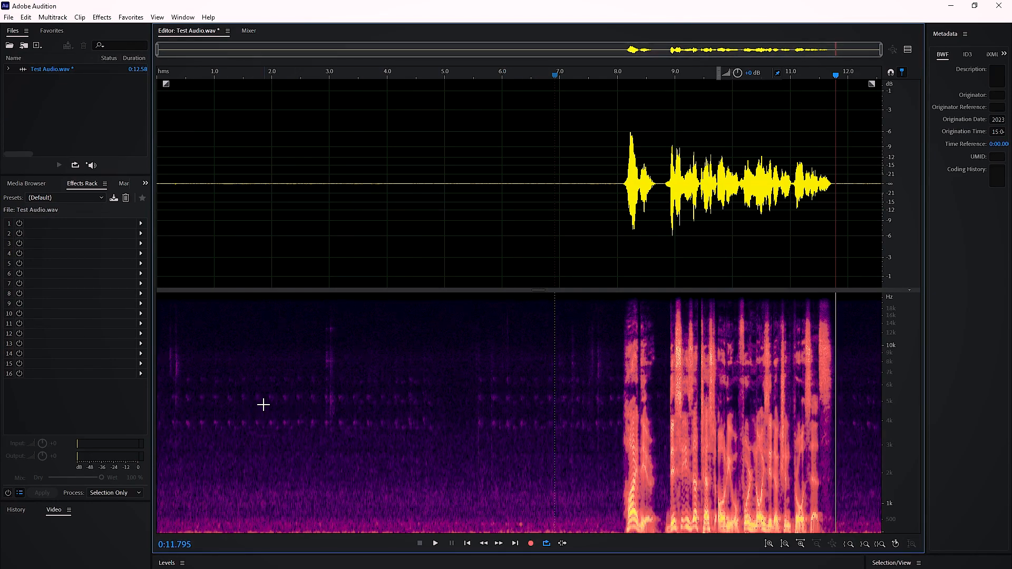
- Marquee-select high and low frequency bands in the noise-only part of the spectrogram and listen to them
drag(167, 371, 612, 446)
click(284, 356)
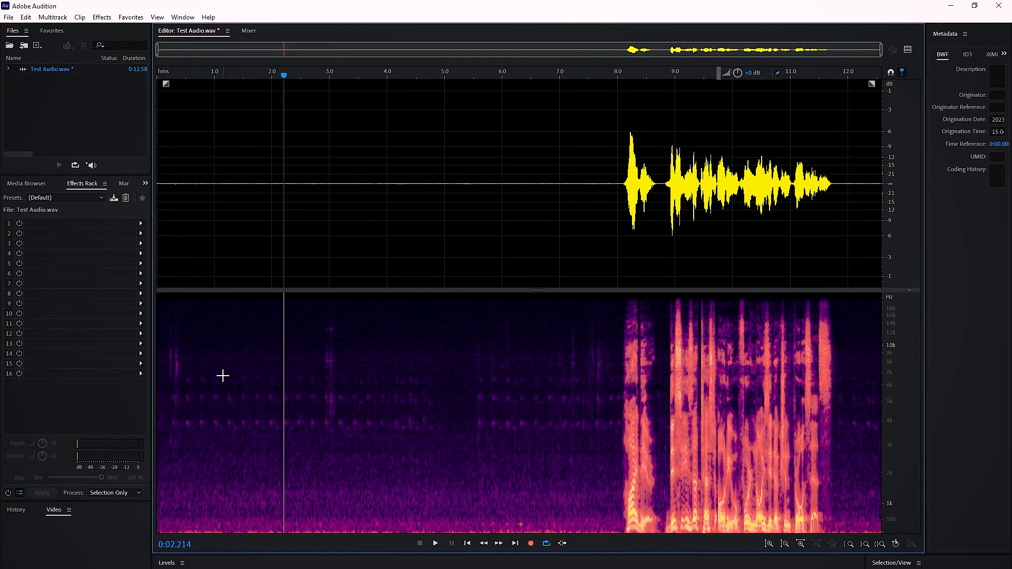
drag(179, 319, 585, 368)
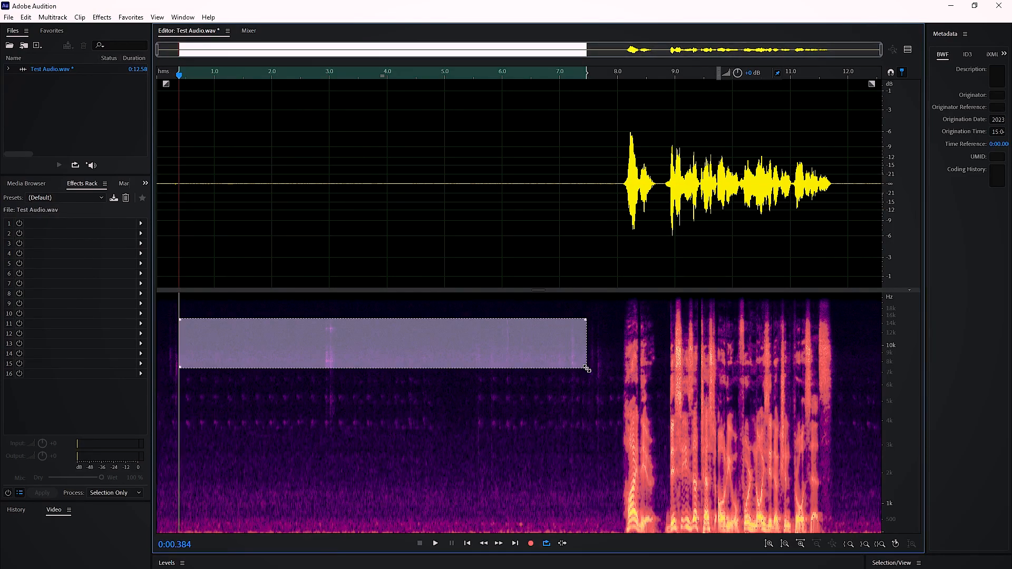
key(space)
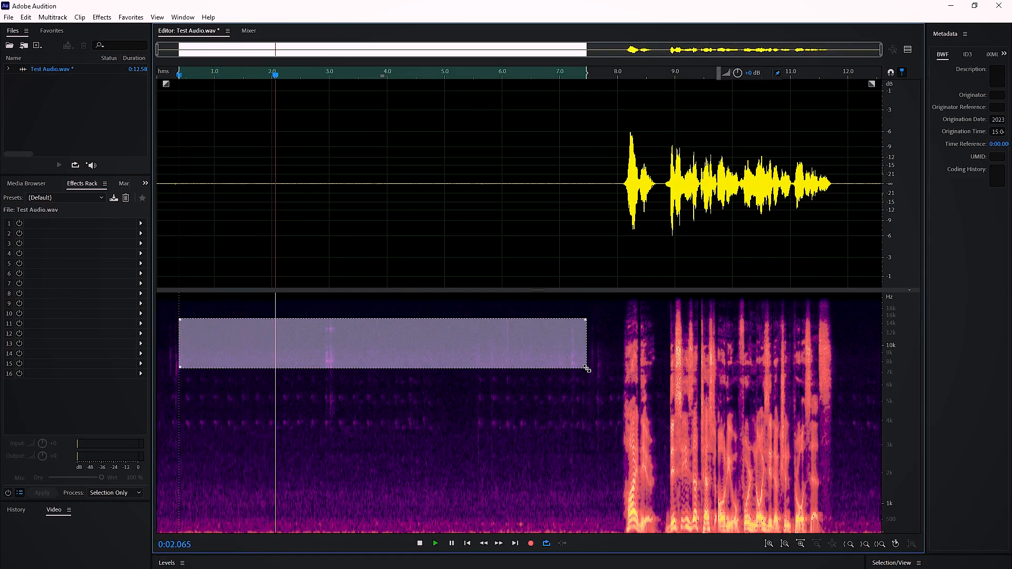
click(239, 308)
drag(192, 304, 607, 334)
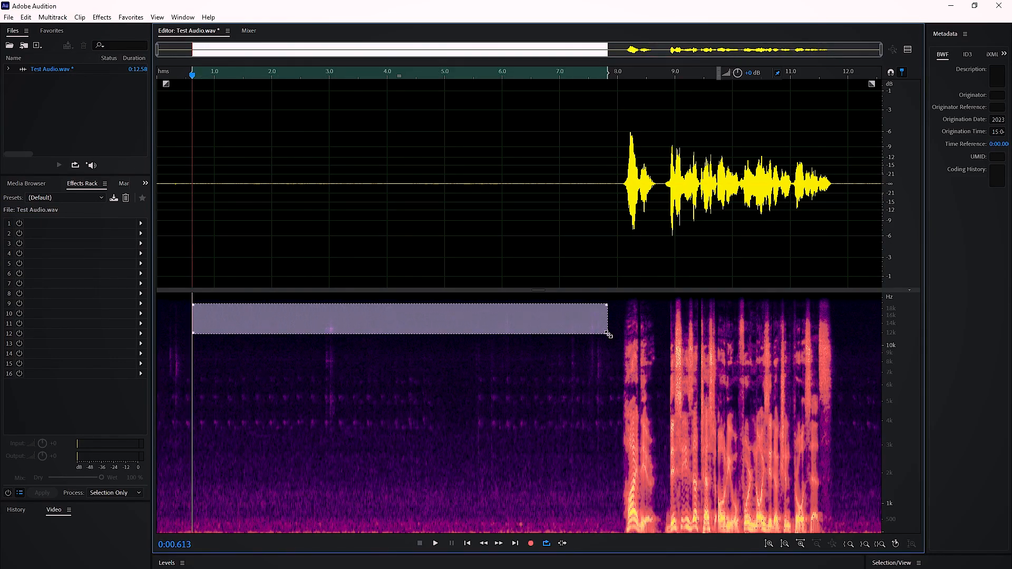
drag(210, 496, 506, 552)
key(space)
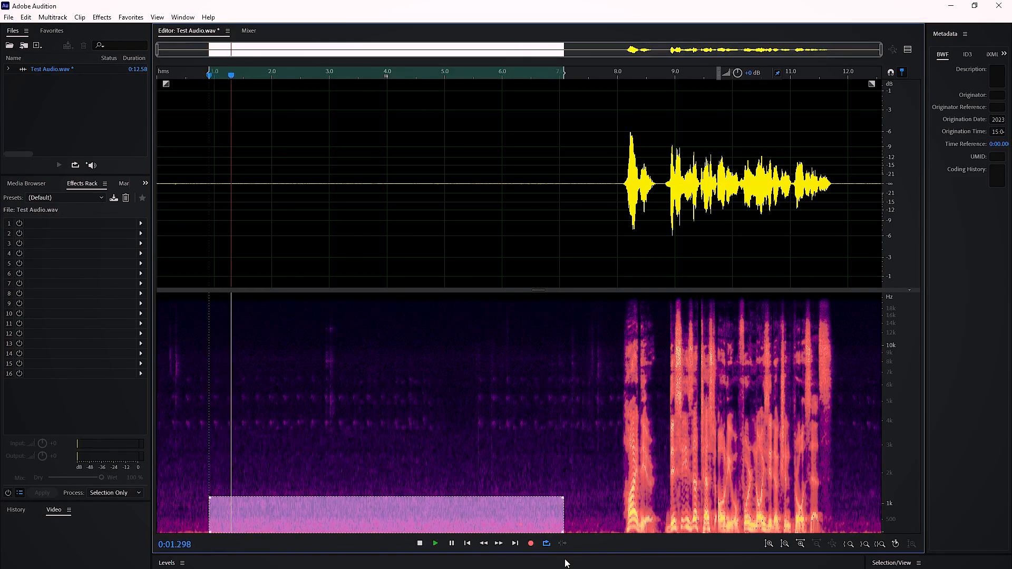
- Listen to the lowest and highest frequency bands of the speech in the spectrogram, then clear the selection
drag(606, 514, 791, 554)
key(space)
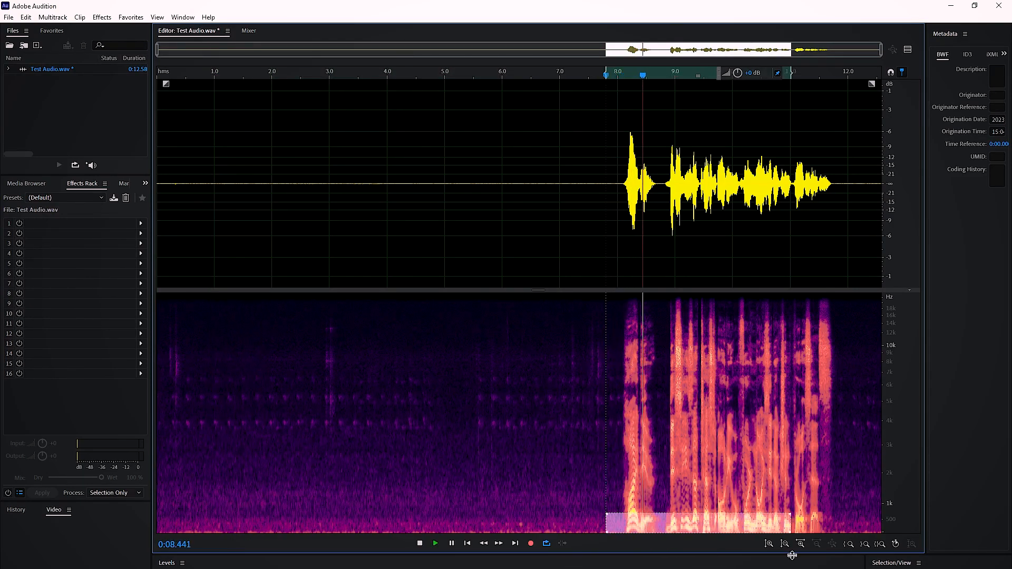
drag(621, 307, 831, 332)
key(space)
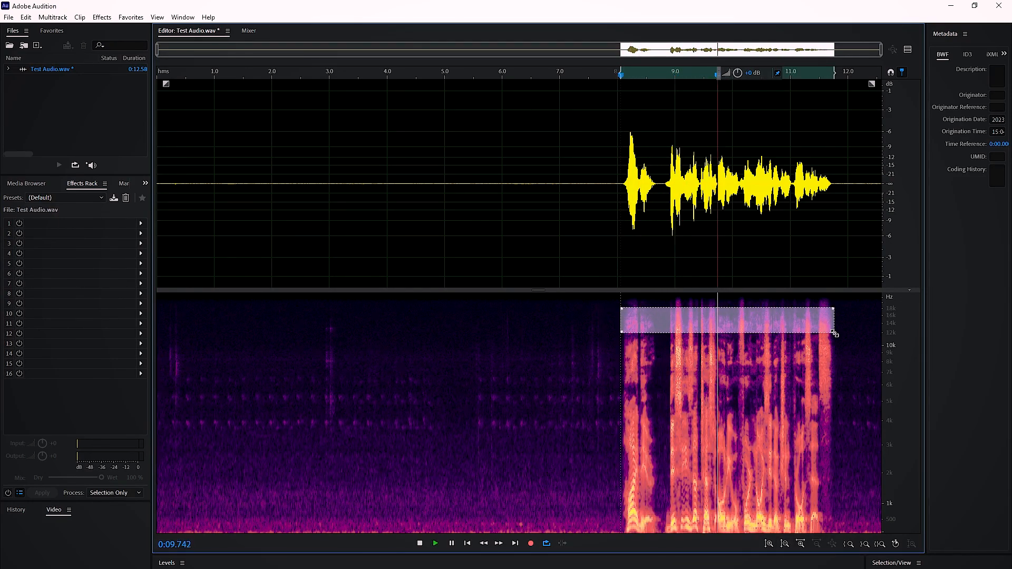
click(570, 347)
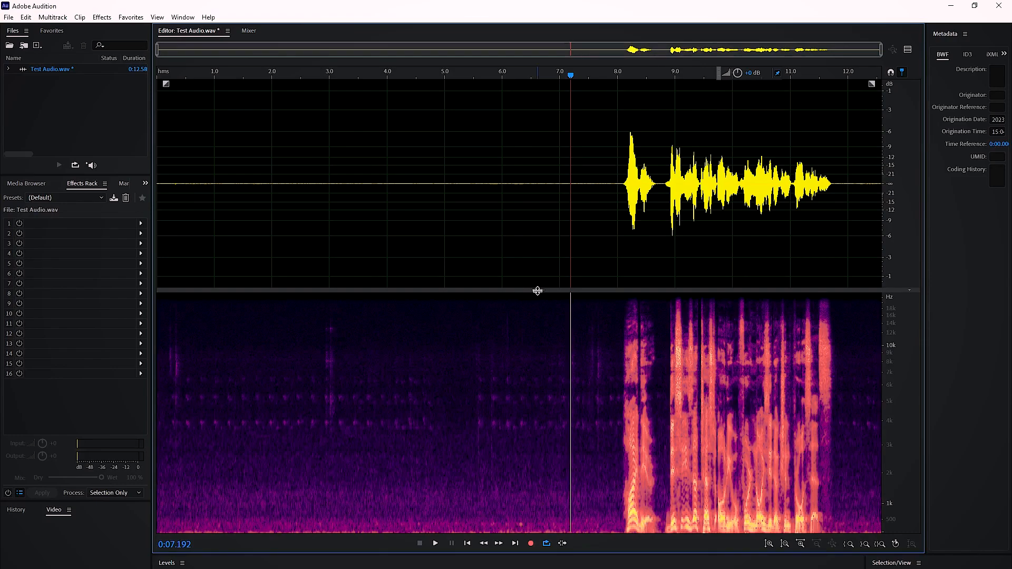
- Hide the spectral frequency display and open the Noise Reduction (process) effect
drag(537, 290, 537, 529)
click(451, 374)
click(102, 17)
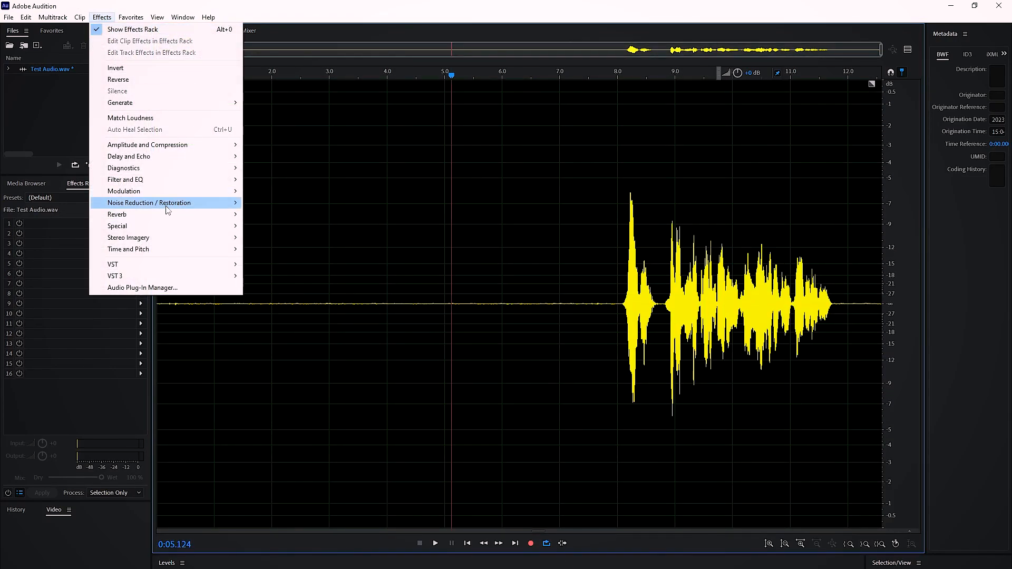
mouse_move(193, 206)
click(269, 215)
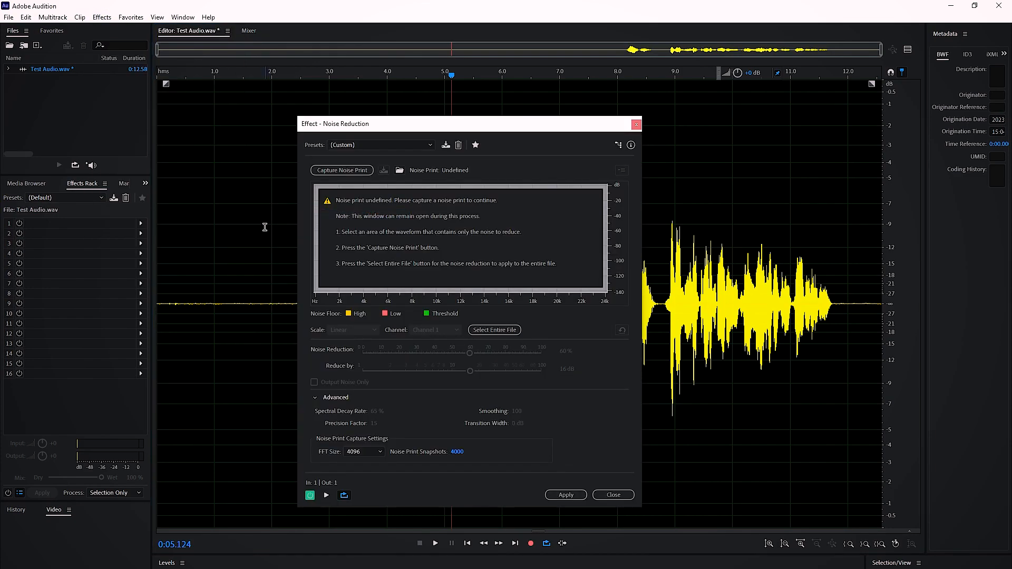
- Select the noise-only stretch before the speech, from about 0.45 s to 6.7 s, and capture its noise print
drag(421, 127, 640, 139)
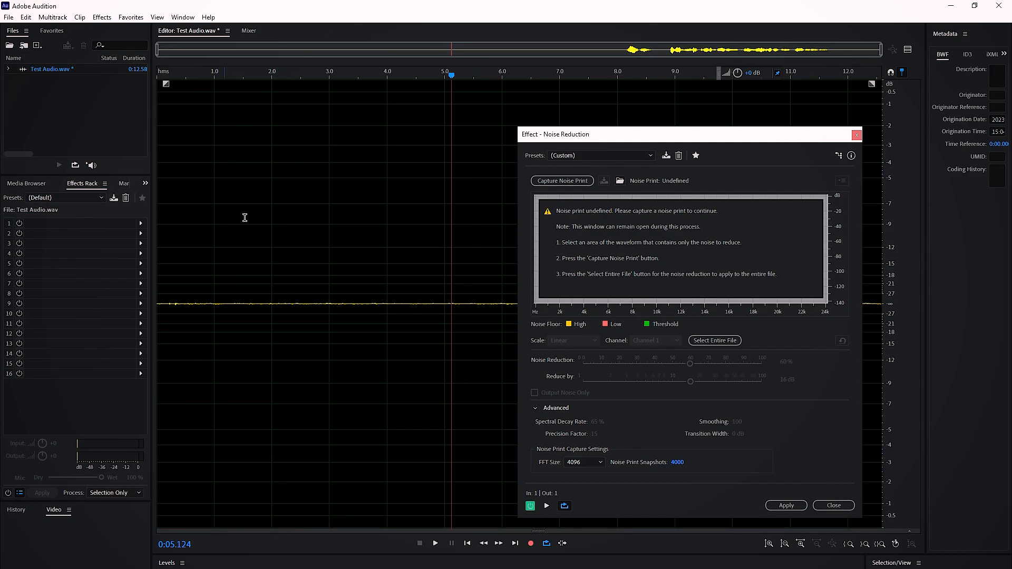
drag(600, 138, 568, 432)
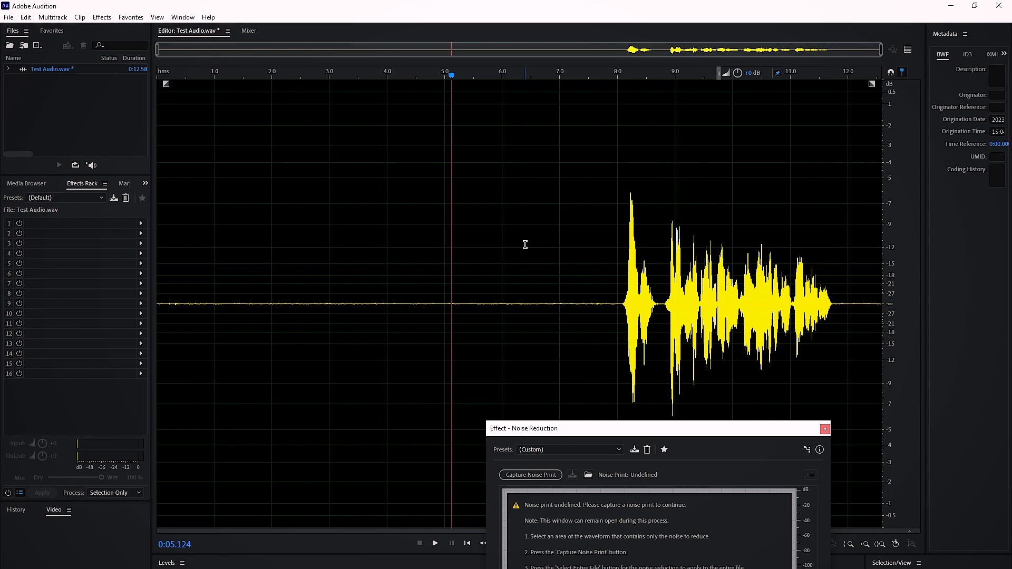
drag(544, 314, 181, 364)
drag(562, 432, 469, 163)
click(437, 205)
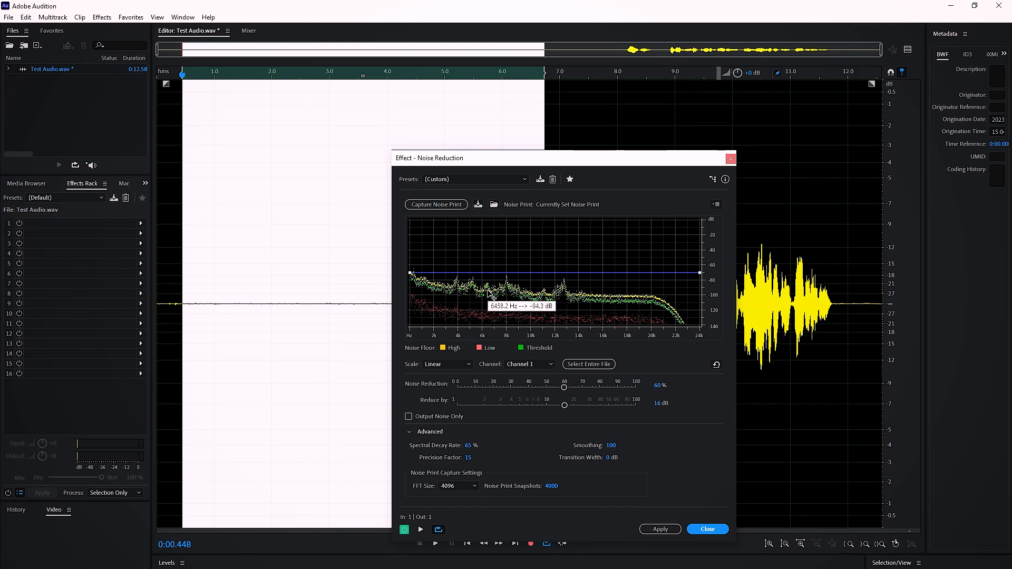
- Look over the Noise Reduction presets and the dialogs for saving and loading a noise print file
click(445, 179)
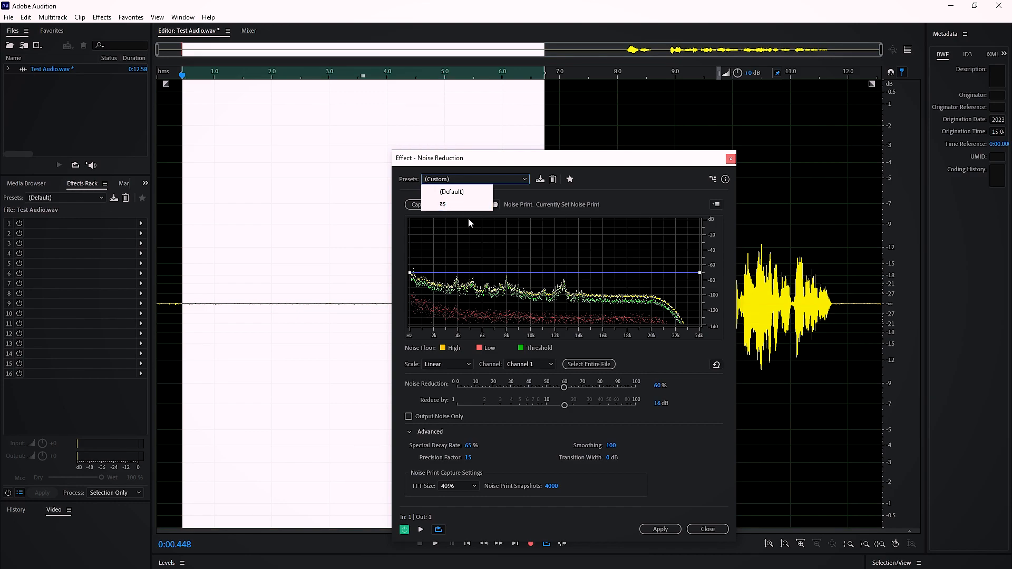
click(621, 179)
click(478, 205)
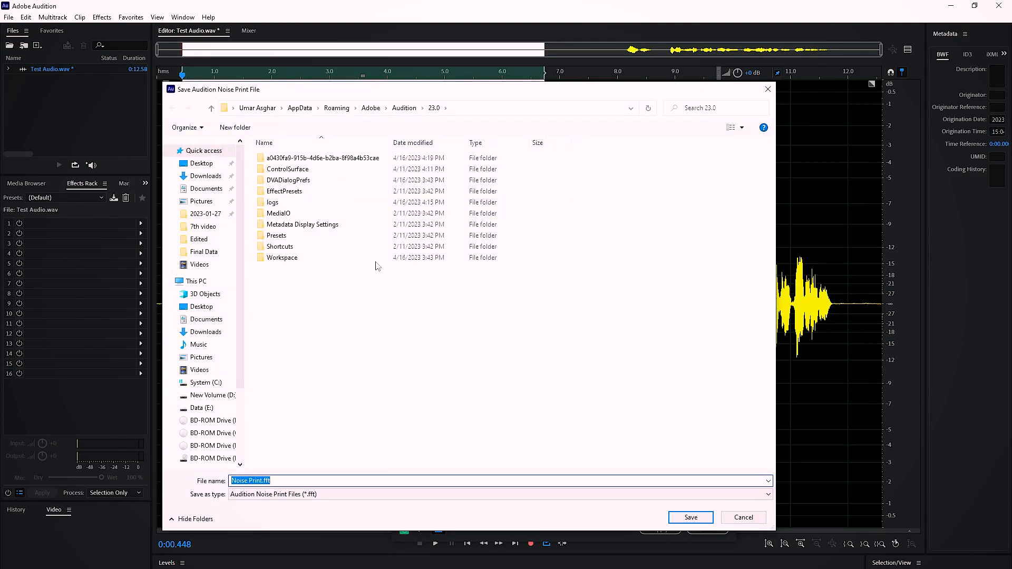
click(767, 89)
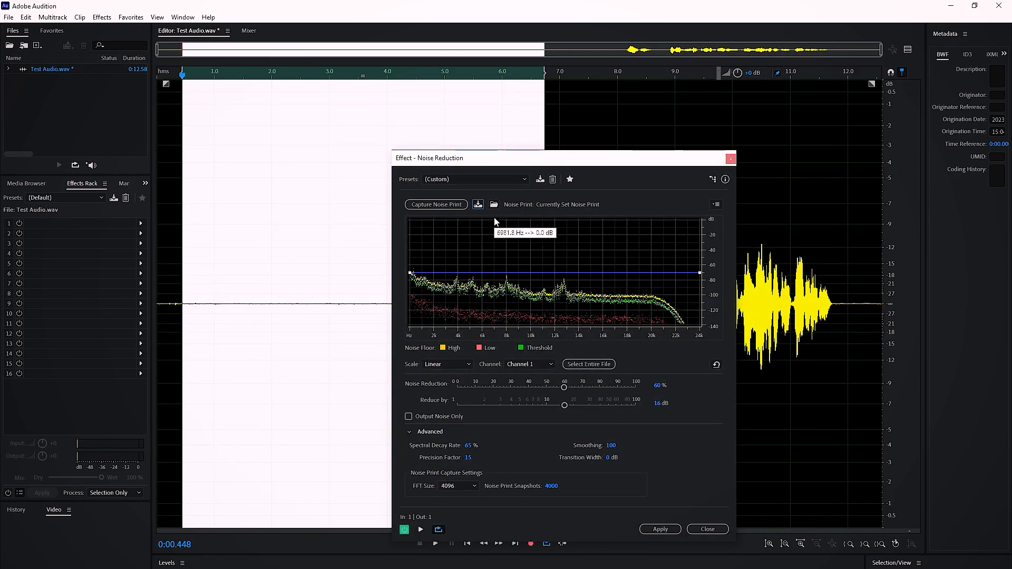
click(478, 205)
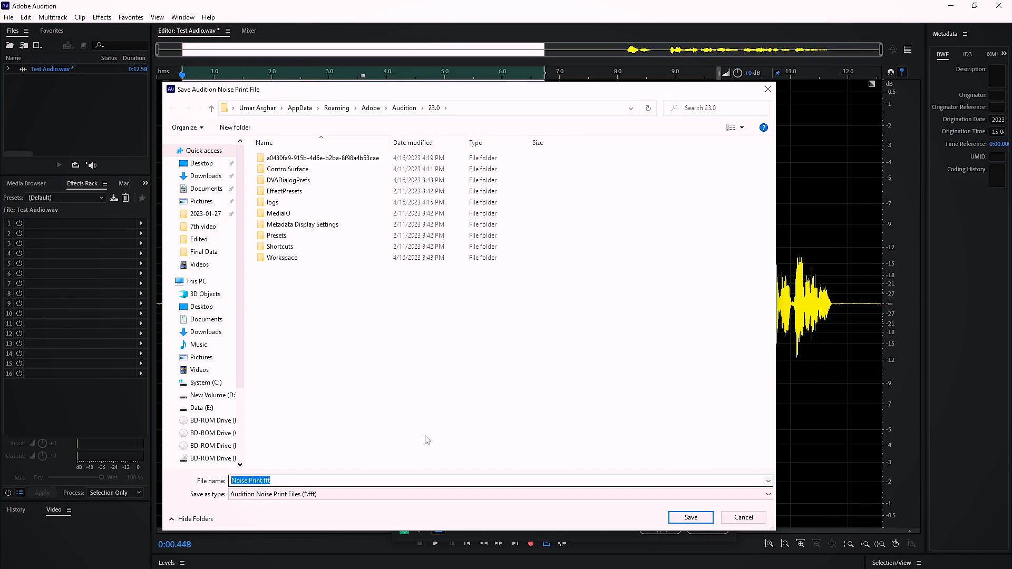
click(736, 518)
click(495, 205)
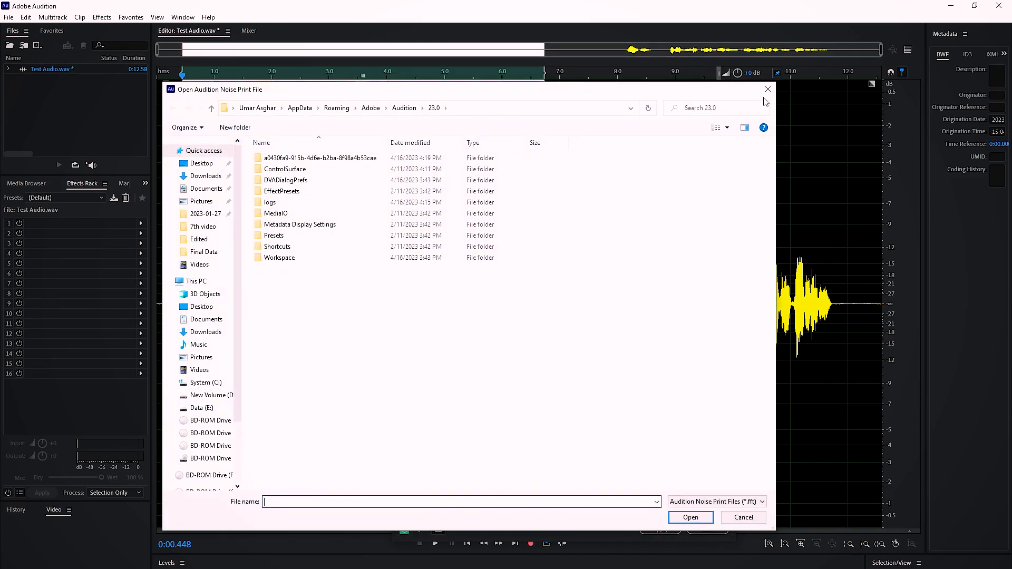
click(767, 89)
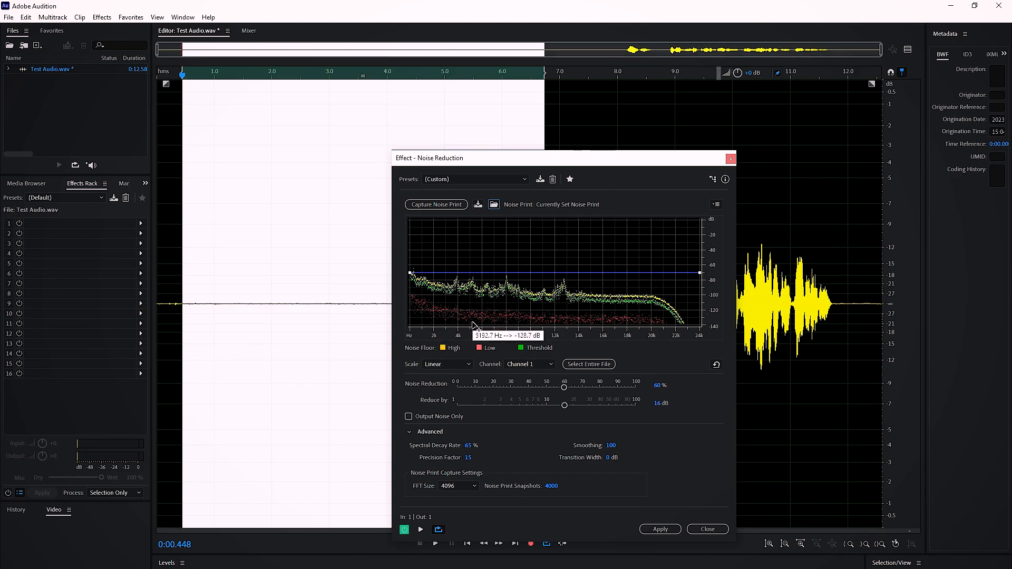
- Compare the noise graph on the Logarithmic and Linear scales, leaving the scale at Logarithmic
click(465, 364)
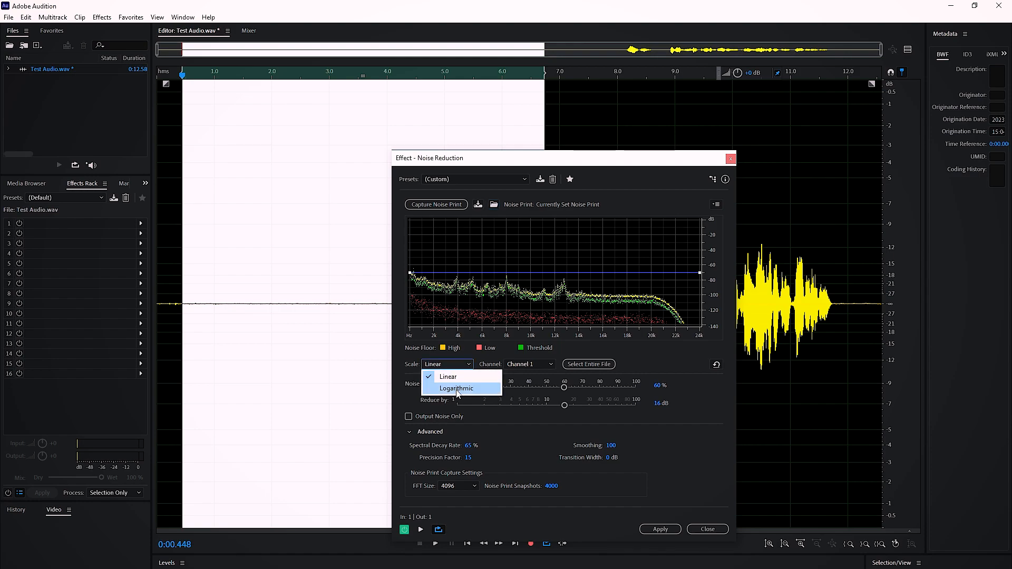
click(462, 389)
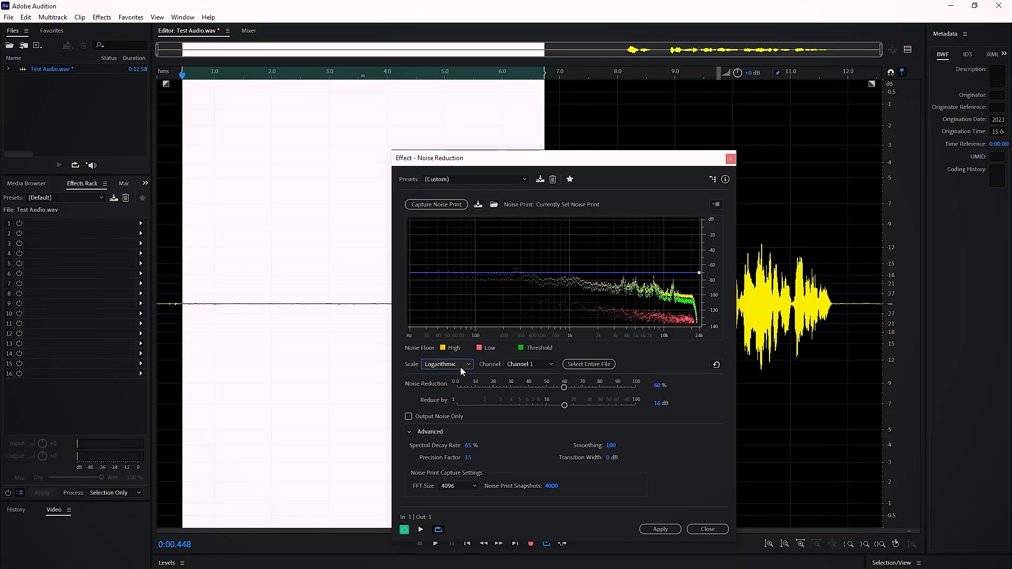
click(460, 364)
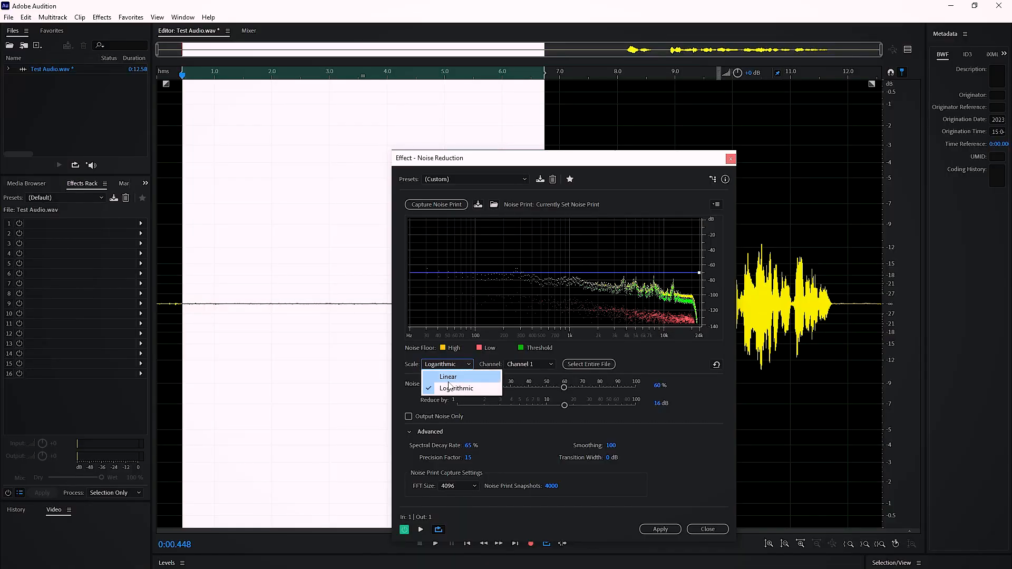
click(449, 377)
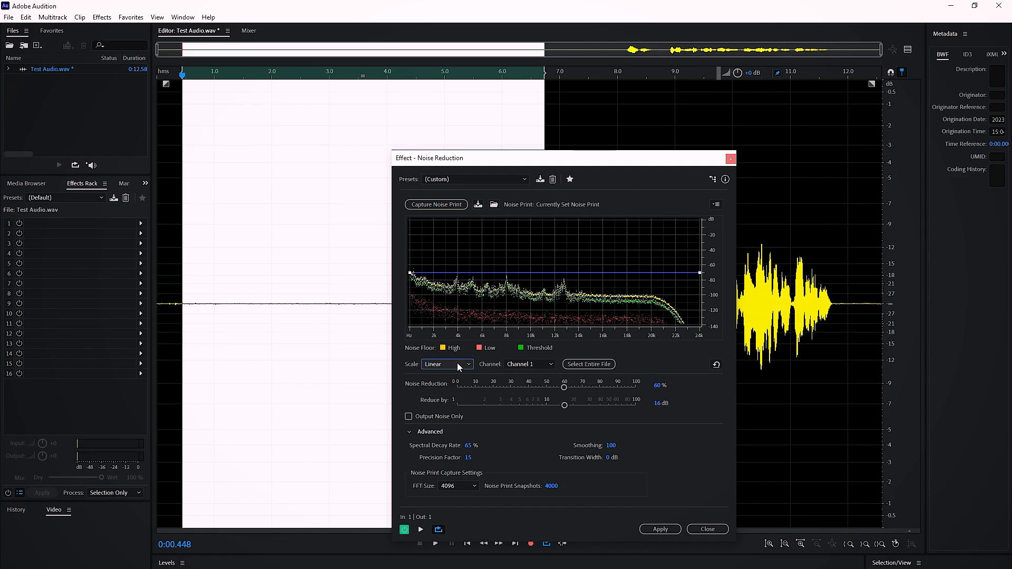
click(458, 365)
click(453, 392)
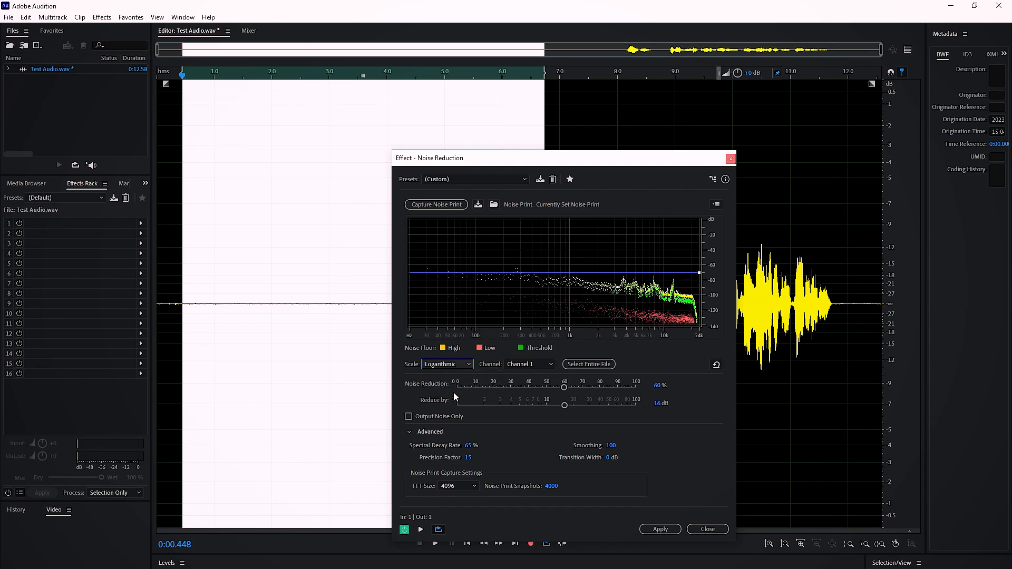
- Look over the available channel choices and the Output Noise Only option of the Noise Reduction effect
click(527, 364)
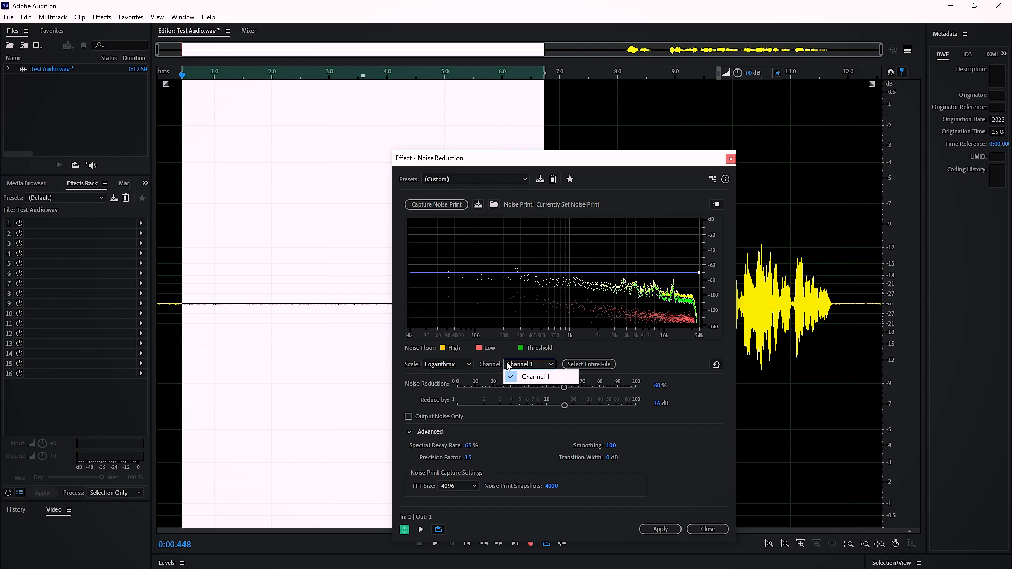
click(529, 377)
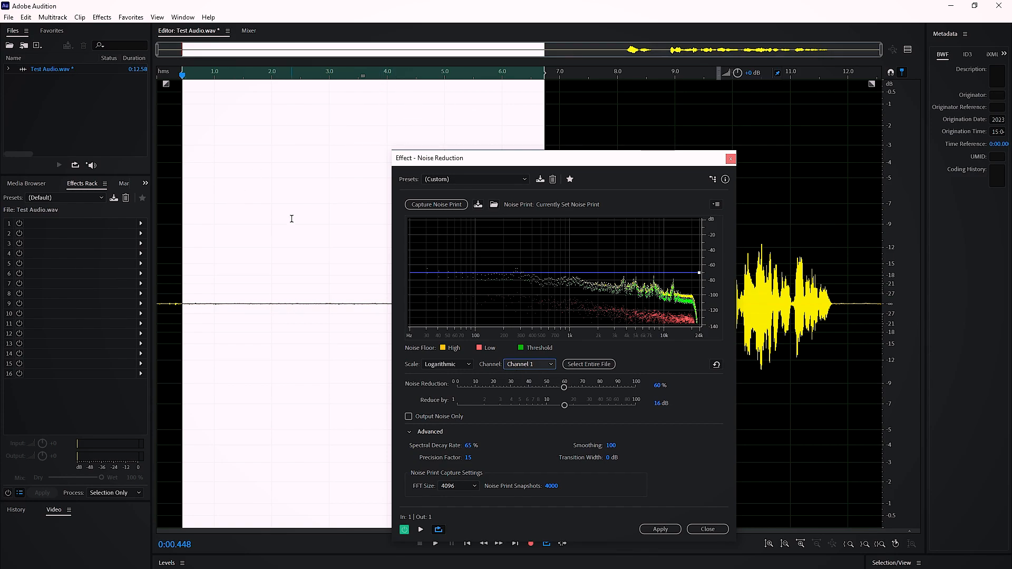
click(548, 365)
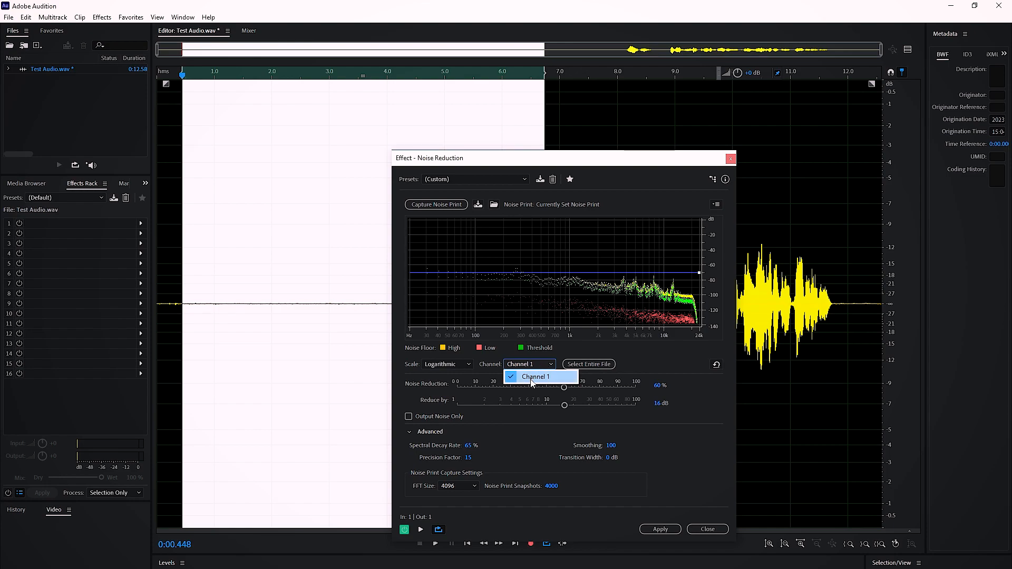
click(486, 370)
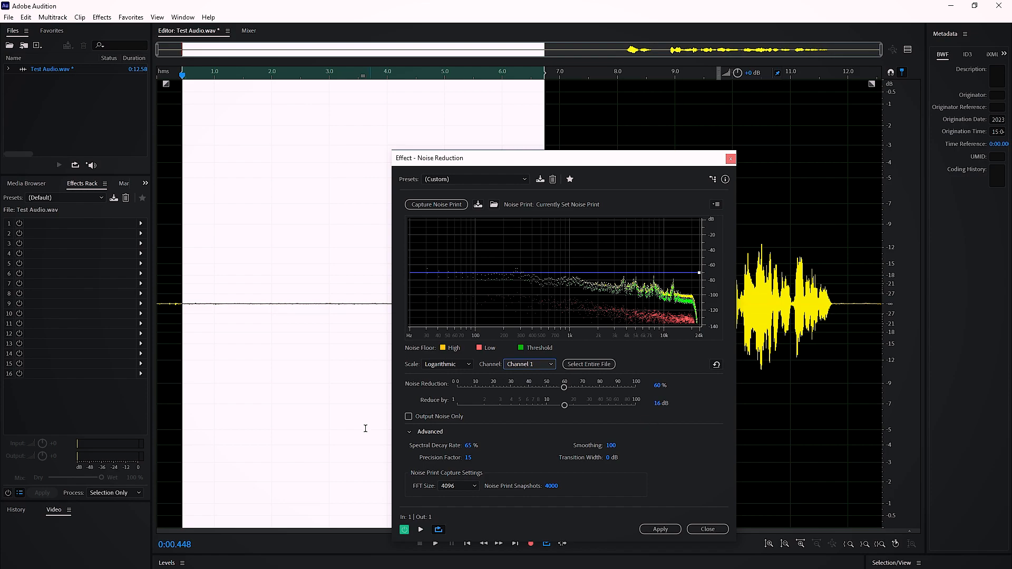
click(422, 415)
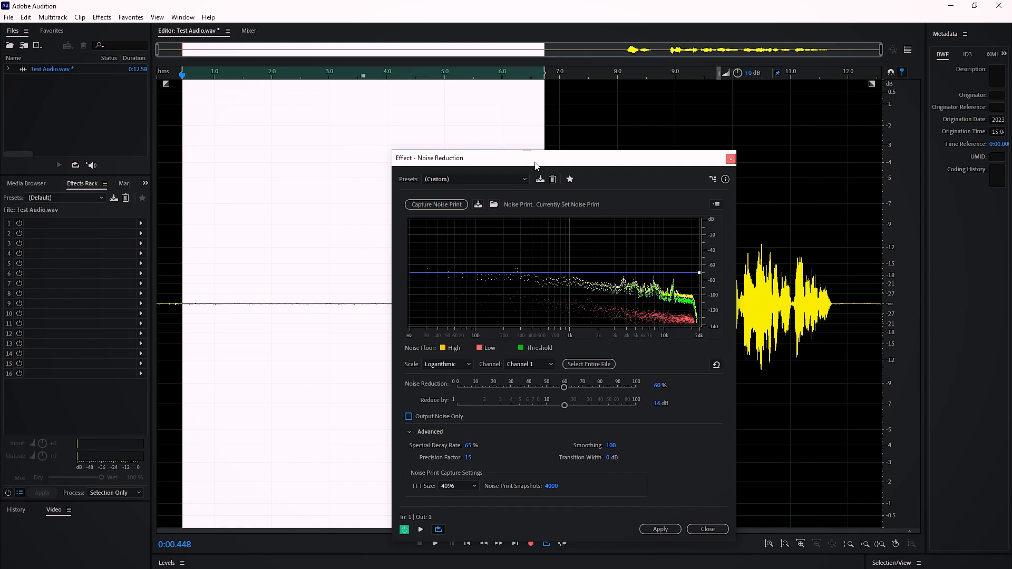
- Select the stretch from about 6.4 s to 9.5 s and preview the noise reduction on it with looping on
drag(536, 165, 529, 110)
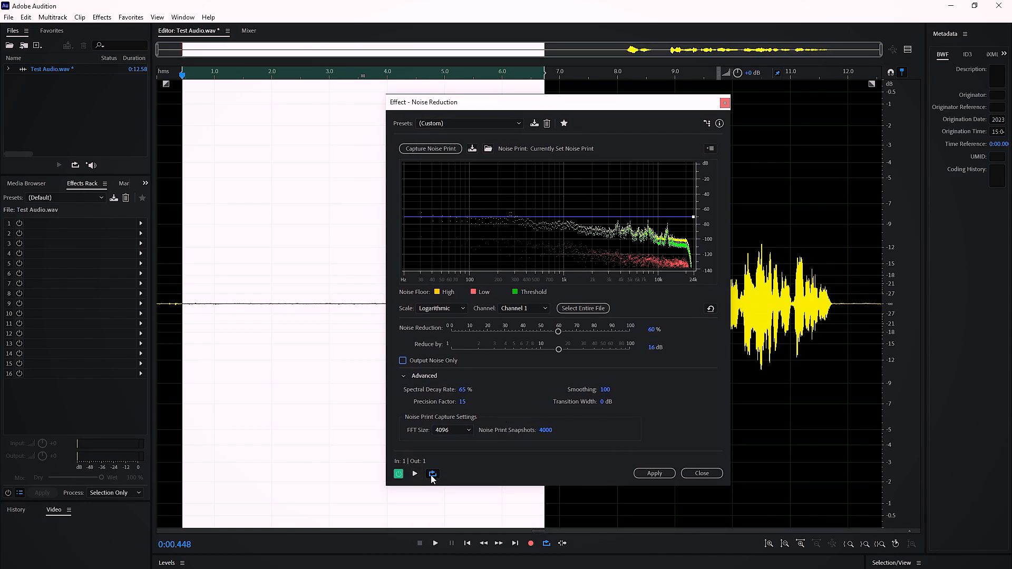
drag(476, 108, 449, 254)
drag(524, 193, 704, 209)
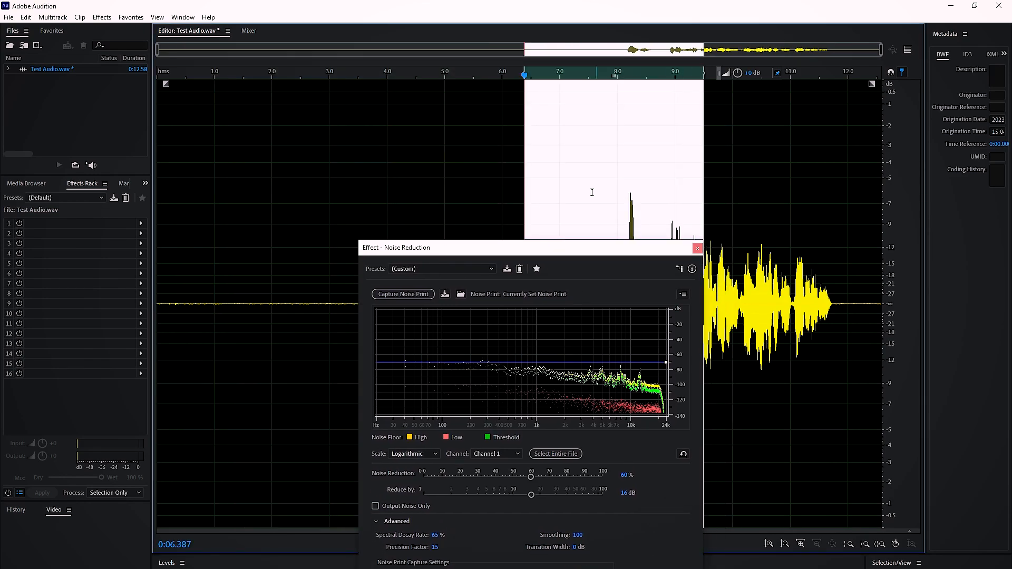
drag(518, 254, 467, 104)
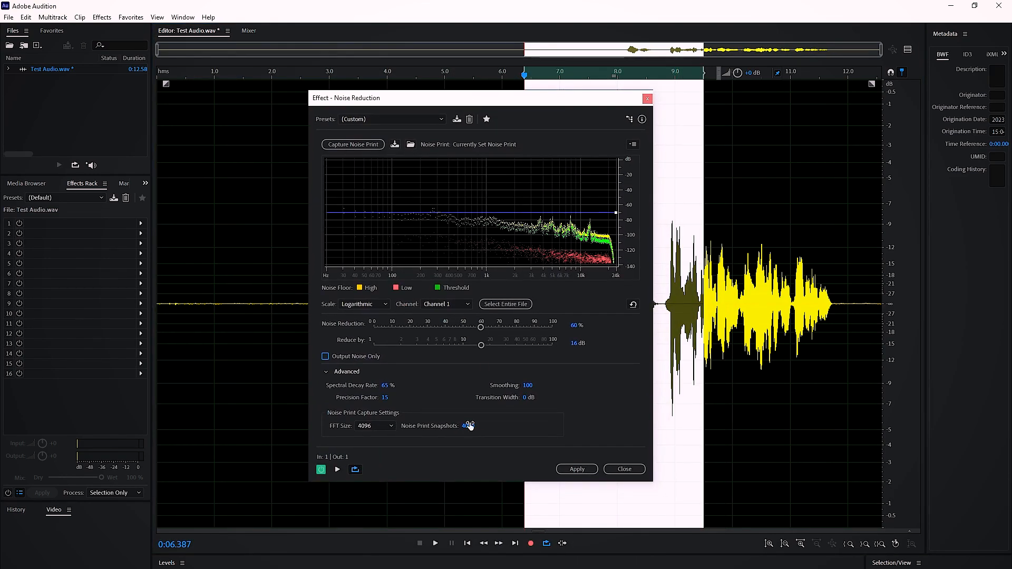
click(355, 469)
click(337, 469)
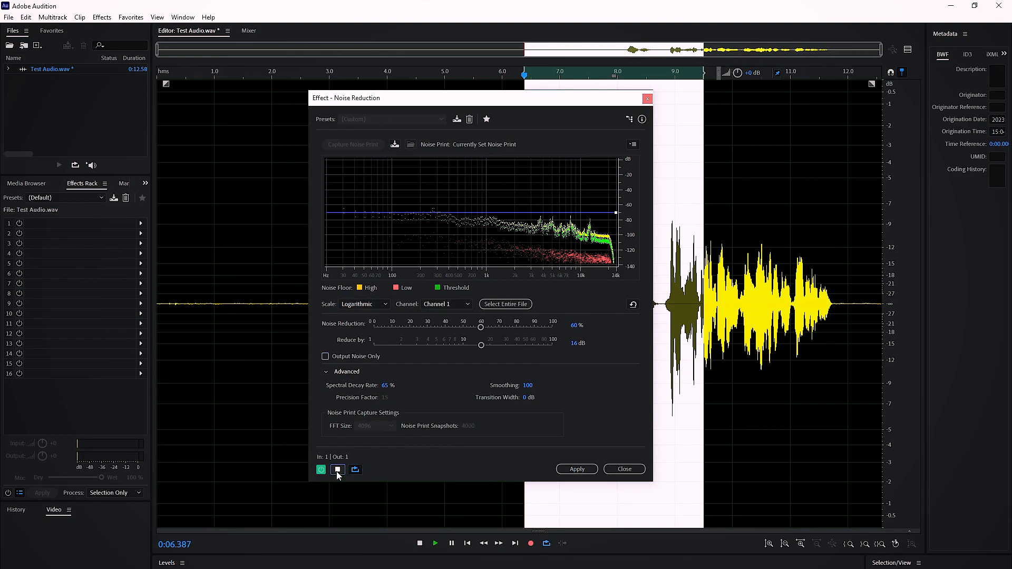
drag(437, 98, 293, 109)
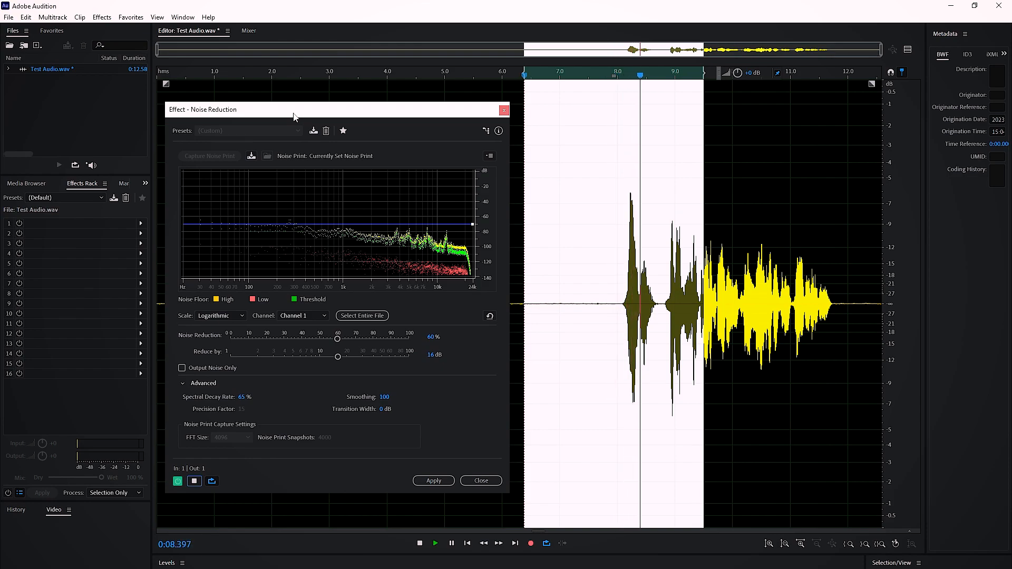
click(194, 481)
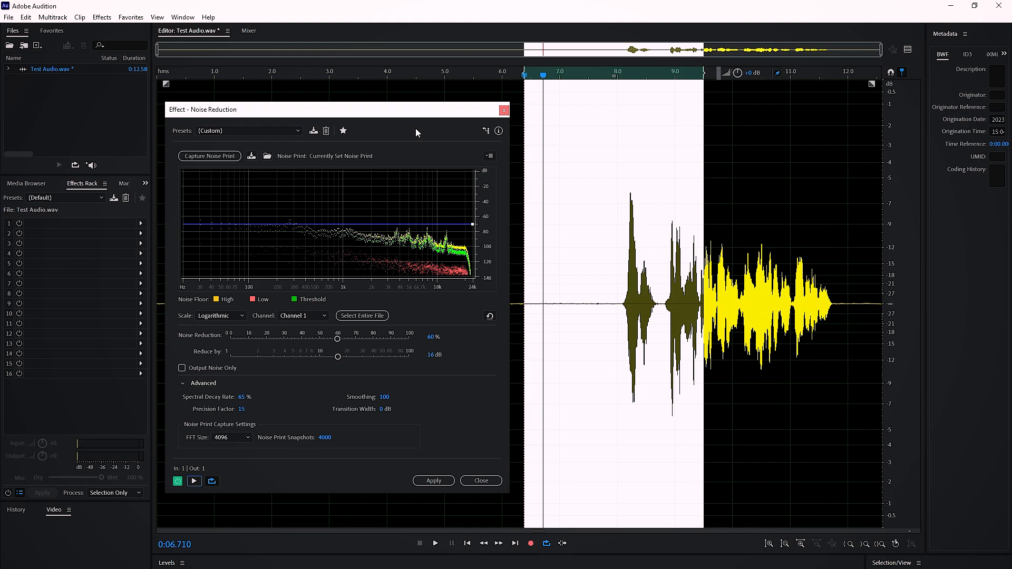
- Select the whole spoken passage in the waveform, from about 7.3 s to 11.8 s
drag(413, 111, 443, 178)
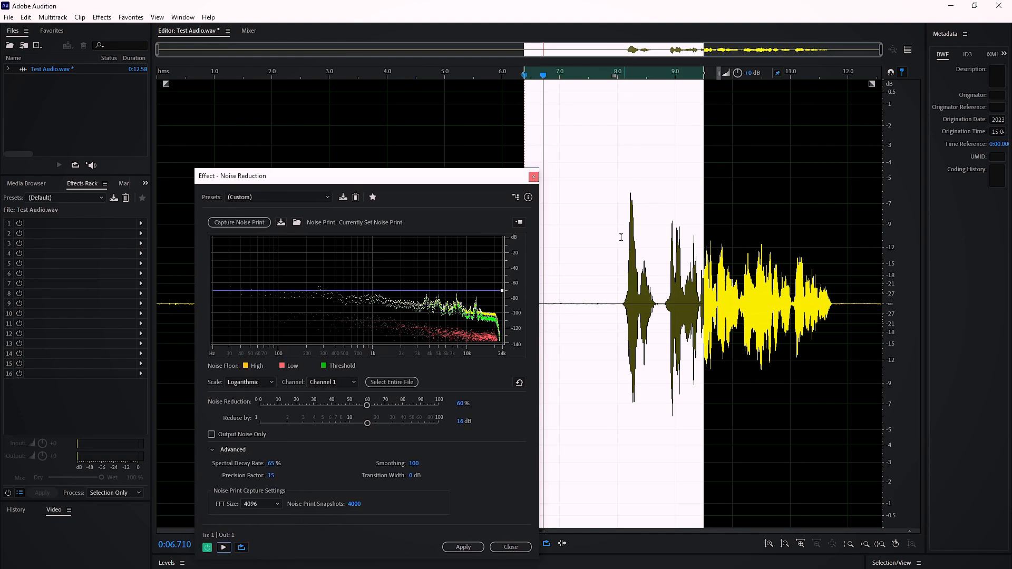
click(578, 289)
drag(710, 298, 579, 307)
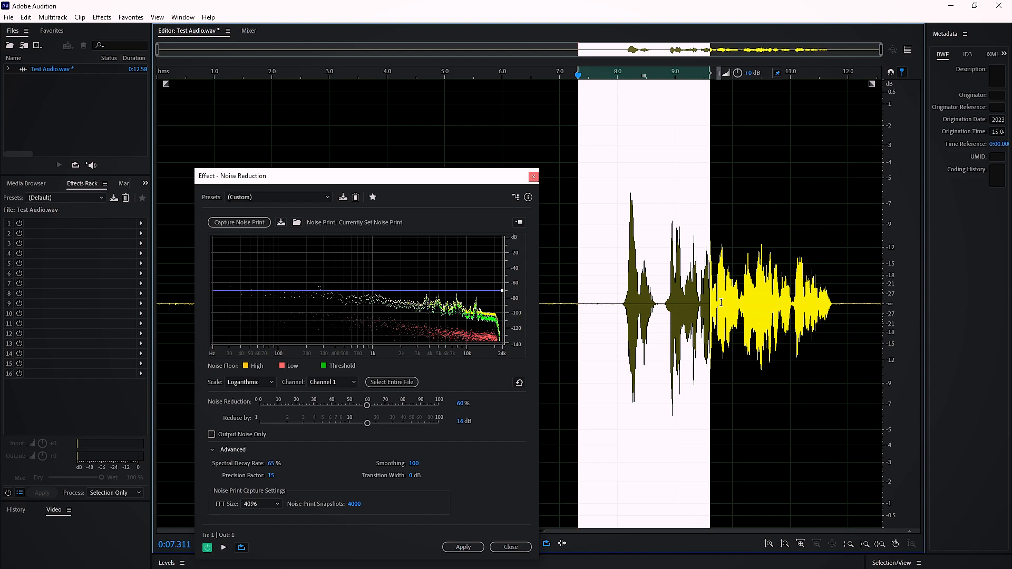
drag(707, 300, 835, 308)
- Set the noise graph's frequency scale to Linear
drag(438, 176, 425, 130)
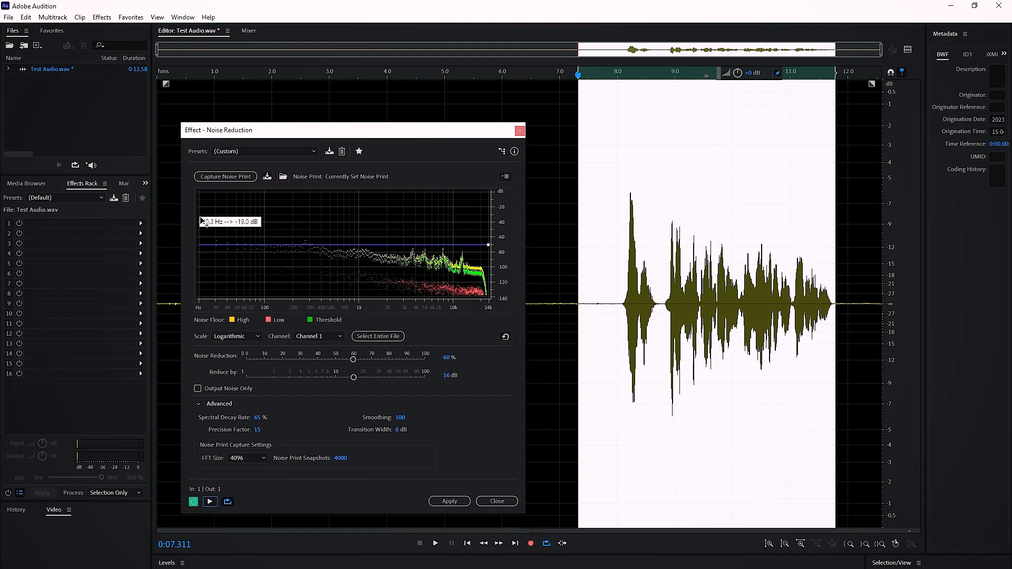
click(233, 337)
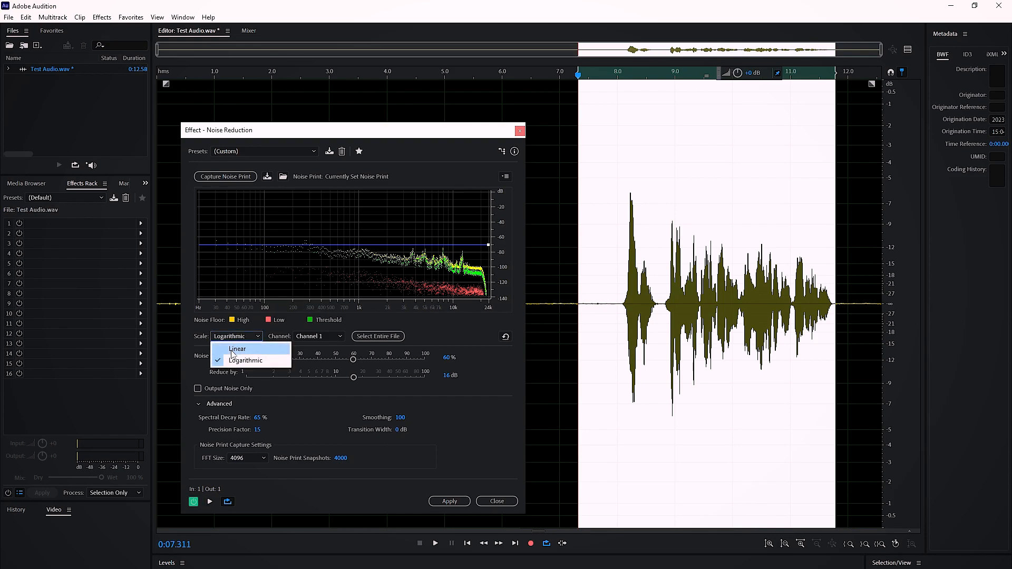
click(235, 346)
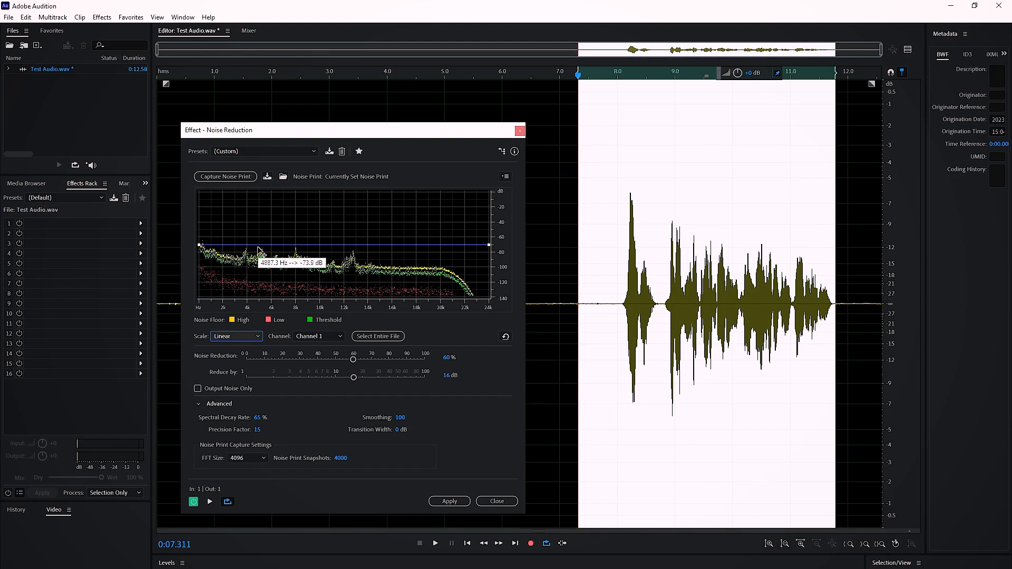
- Add two points to the noise reduction curve and lower it to about -90 dB near 4.8 kHz and 12.4 kHz
drag(258, 246, 257, 259)
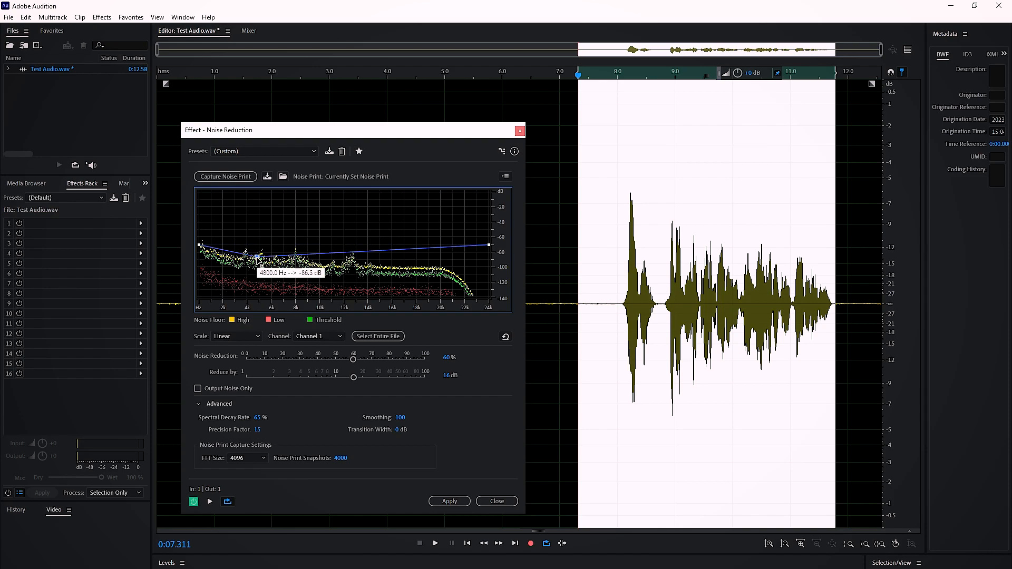
drag(371, 258, 371, 275)
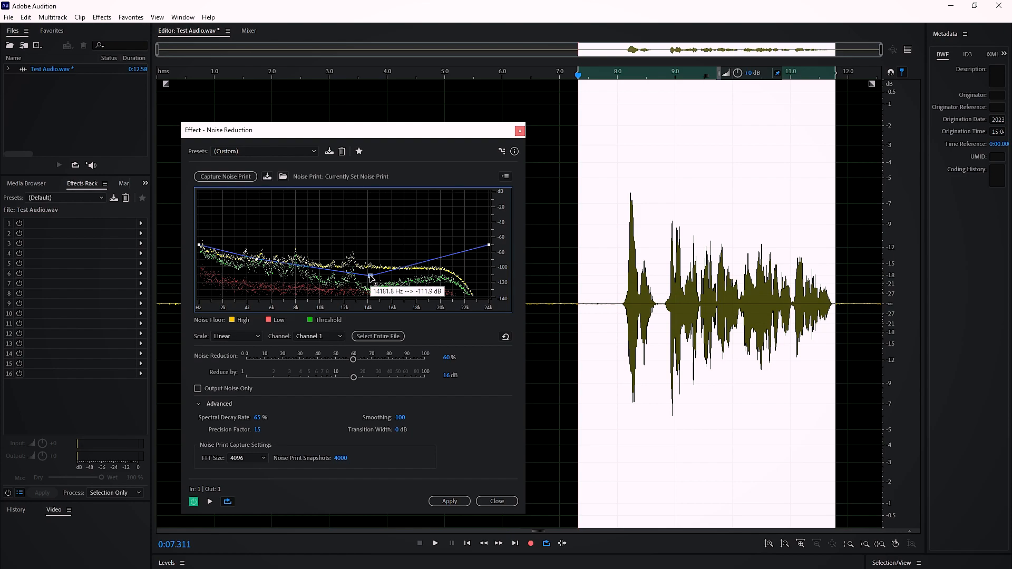
drag(371, 275, 359, 283)
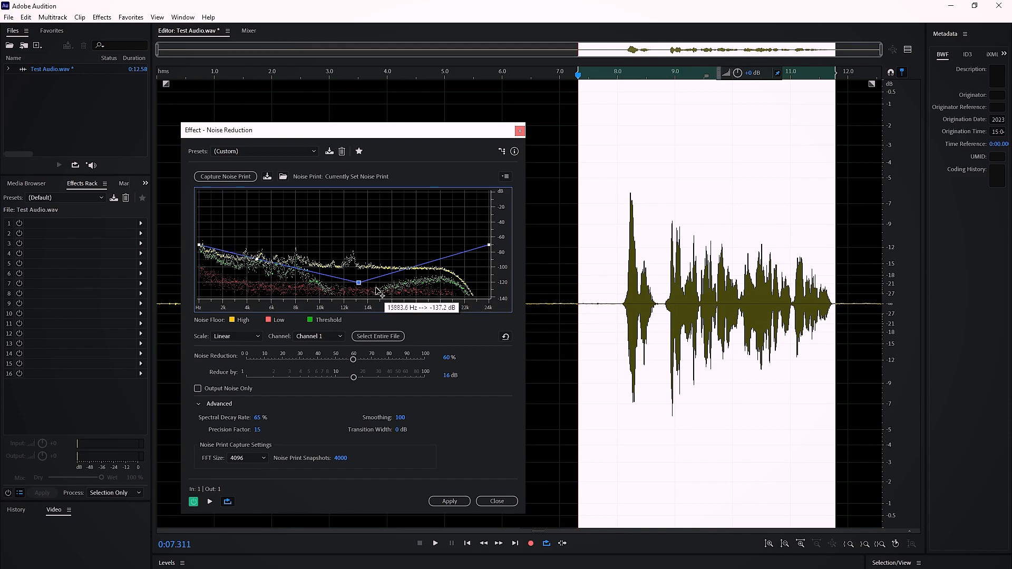
drag(358, 283, 337, 261)
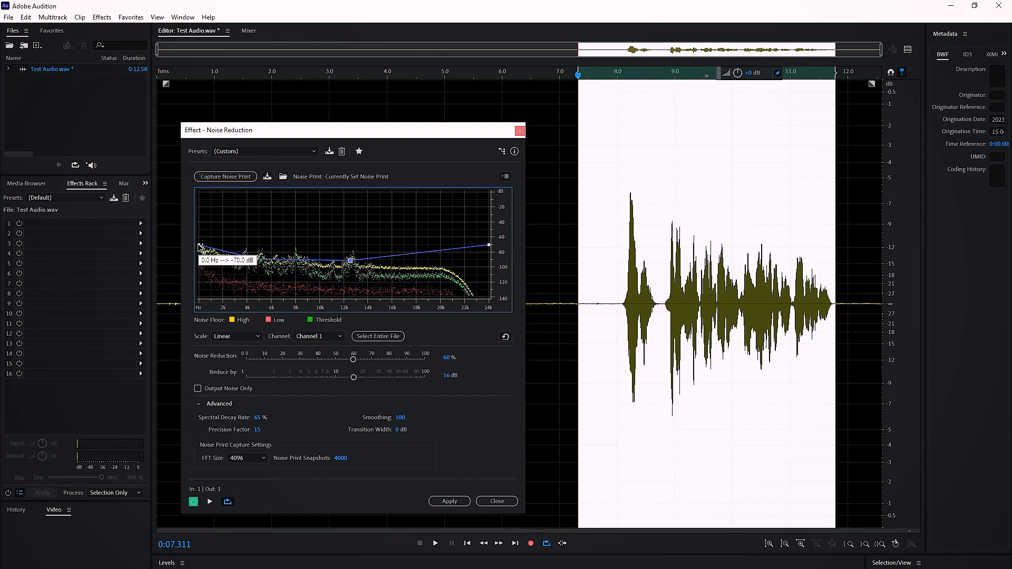
- Raise the curve's 0 Hz point to about -58 dB, the 4.9 kHz point to -61 dB and the 12.4 kHz point to -75 dB
drag(199, 245, 199, 235)
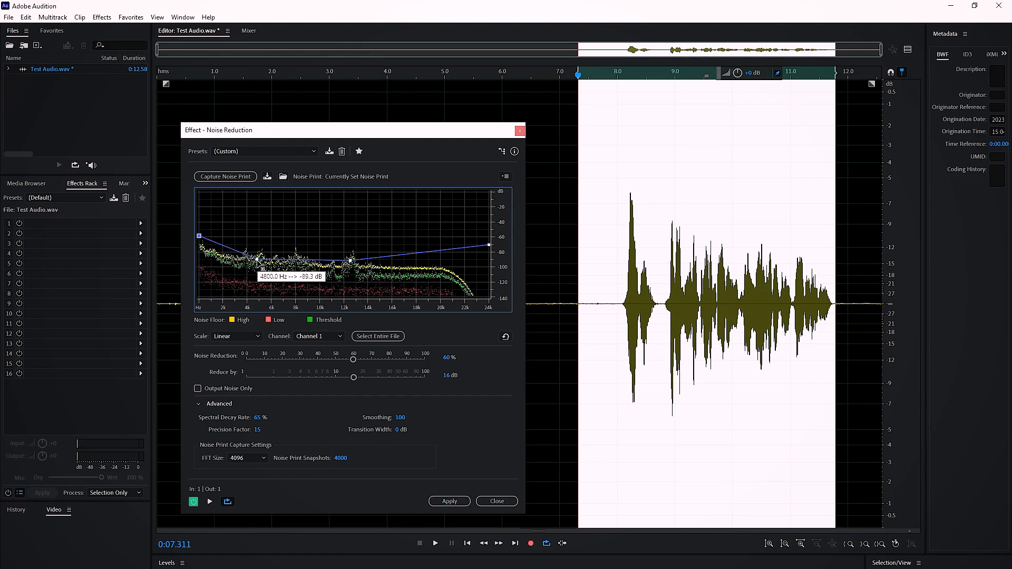
drag(258, 260, 258, 238)
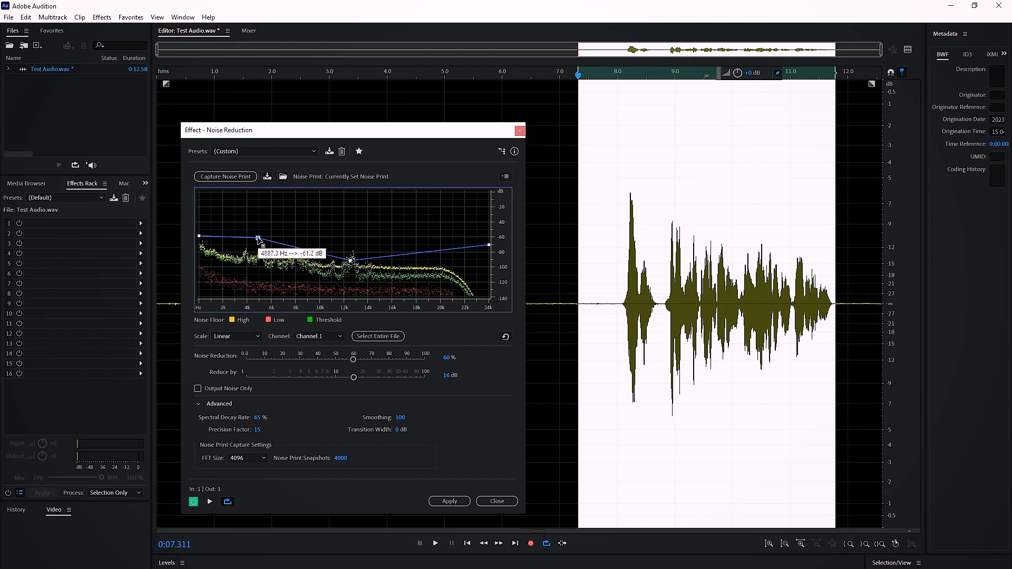
drag(350, 260, 351, 249)
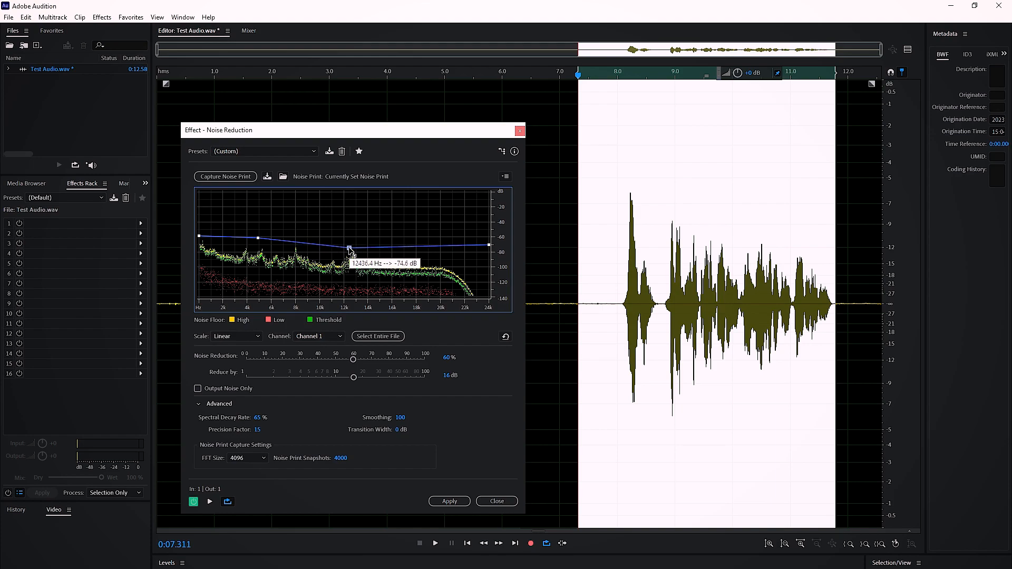
- Load the saved preset "as" and raise the 0 Hz end of its noise reduction curve to -63.3 dB
click(290, 153)
click(264, 178)
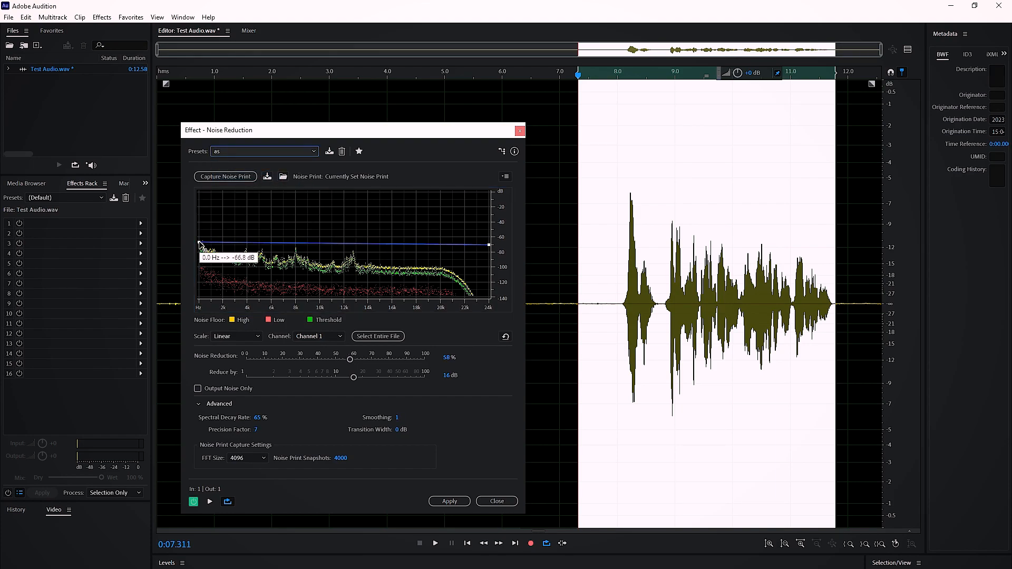
drag(200, 243, 200, 241)
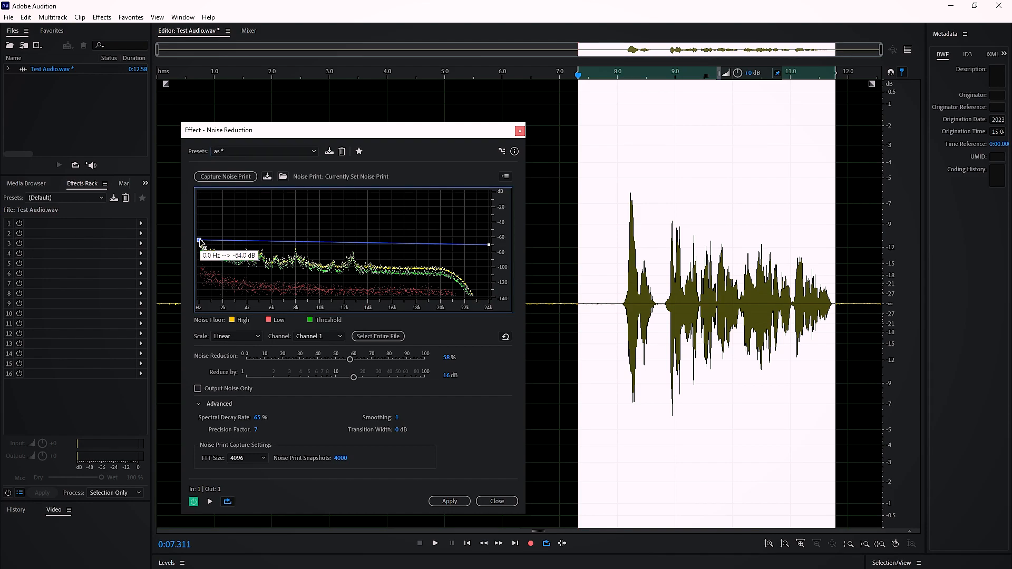
drag(319, 134, 310, 162)
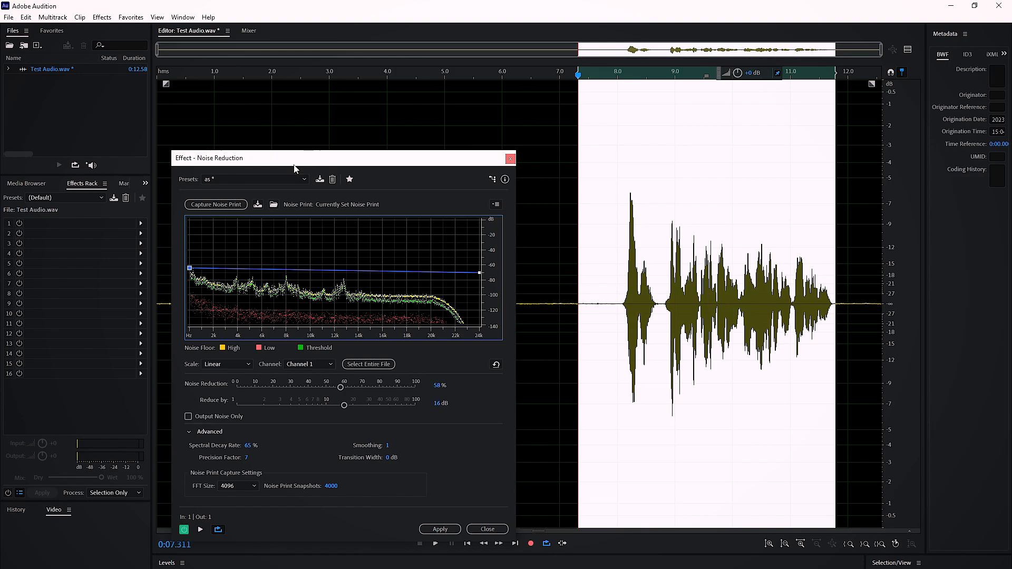
mouse_move(190, 269)
drag(188, 269, 188, 267)
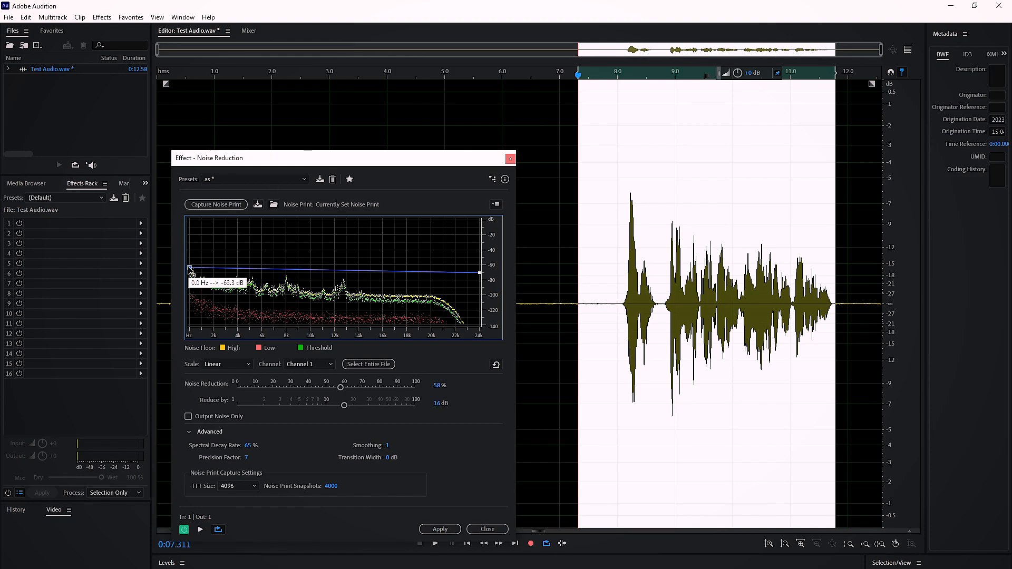
- Preview the noise reduction on the selected speech and add a curve point at about 11.9 kHz and -67.5 dB
key(space)
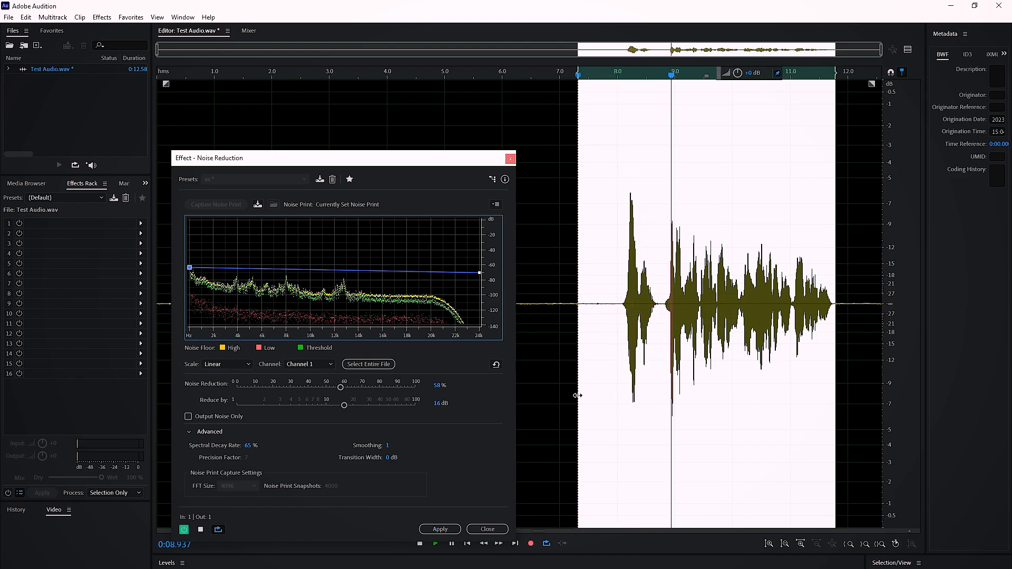
key(space)
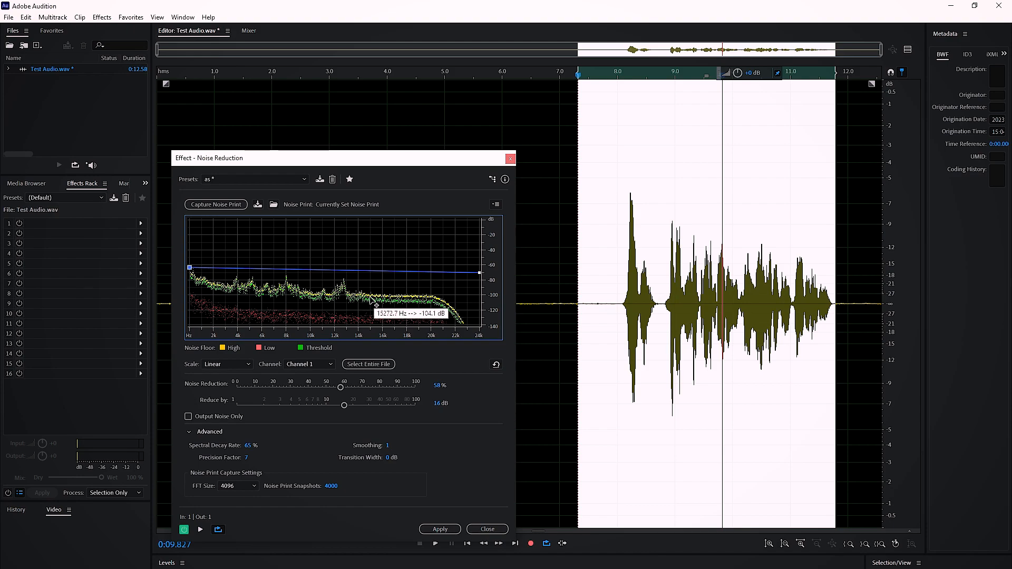
click(333, 270)
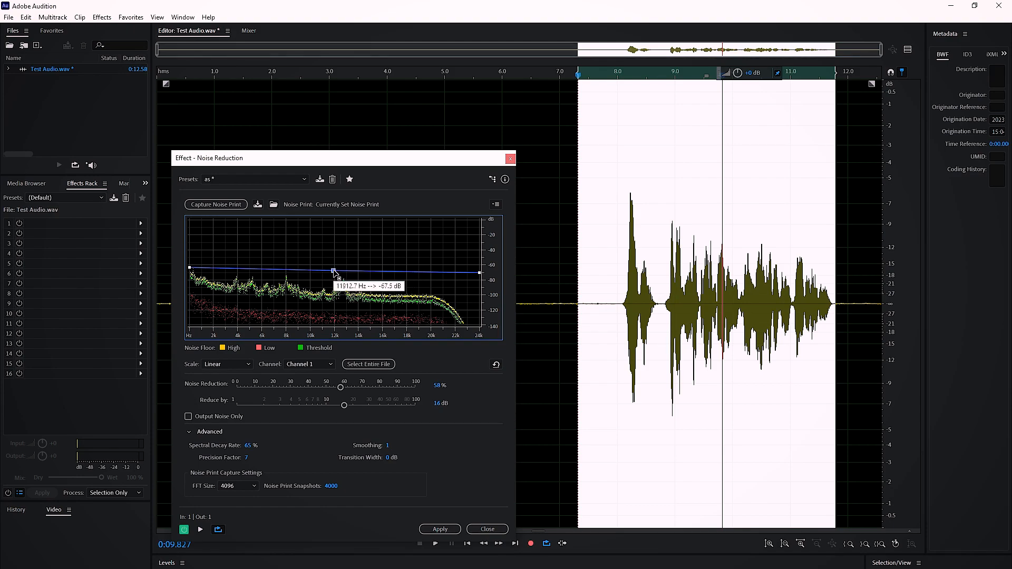
- Raise a bump in the noise reduction curve around 12–13 kHz and a narrow peak at about 8 kHz and -55.6 dB
mouse_move(348, 270)
mouse_down()
mouse_move(347, 258)
mouse_move(337, 262)
mouse_up()
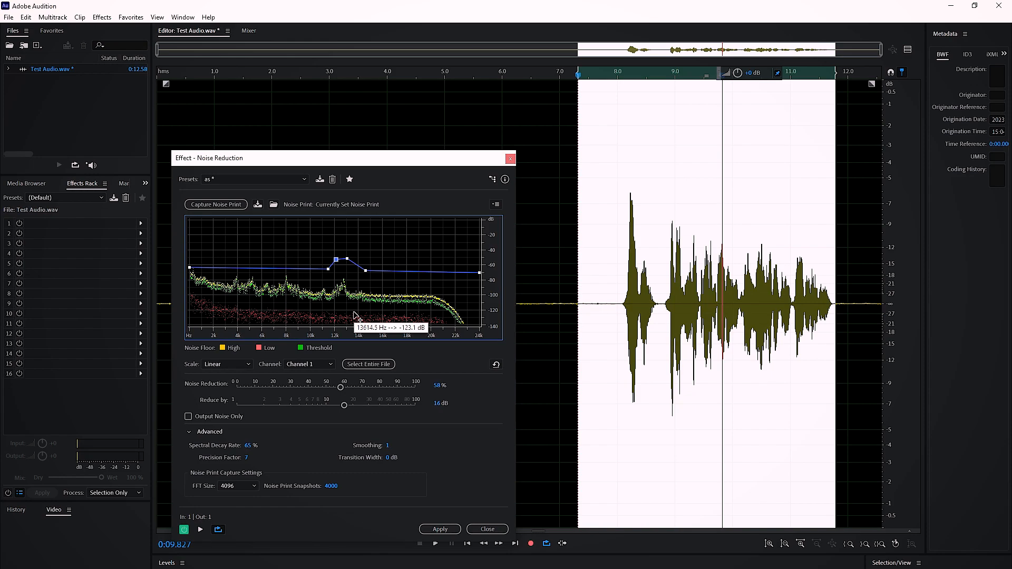
click(284, 269)
click(290, 270)
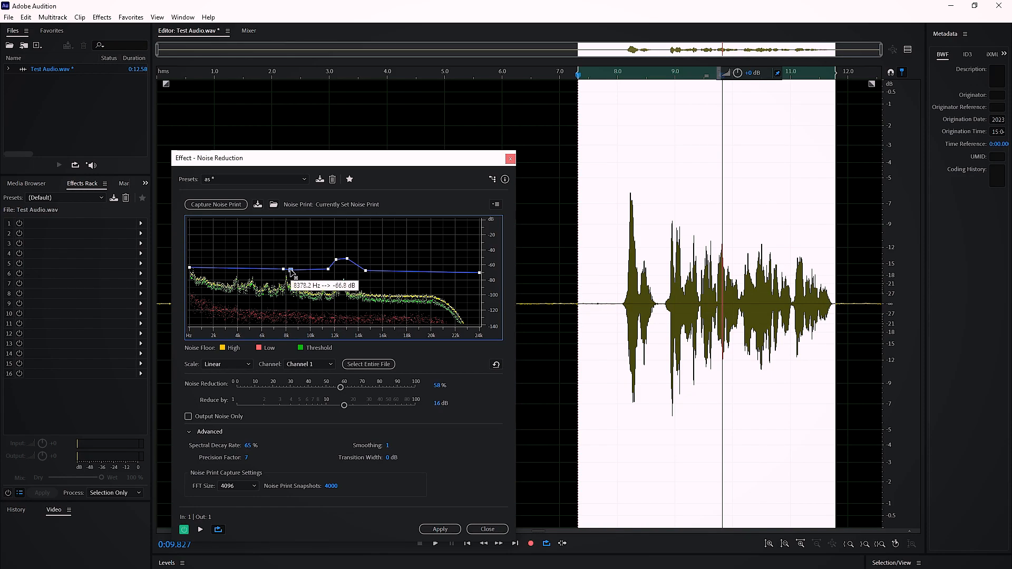
drag(283, 270, 292, 270)
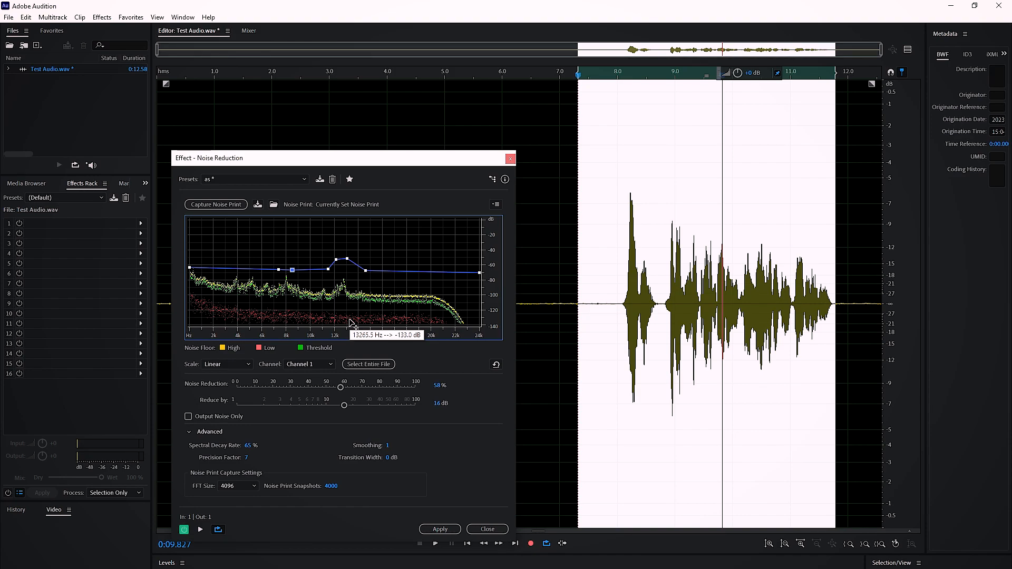
click(285, 270)
drag(285, 271, 285, 261)
- Preview the noise reduction on the speech, reselecting it from about 7.8 s to 11.7 s
key(space)
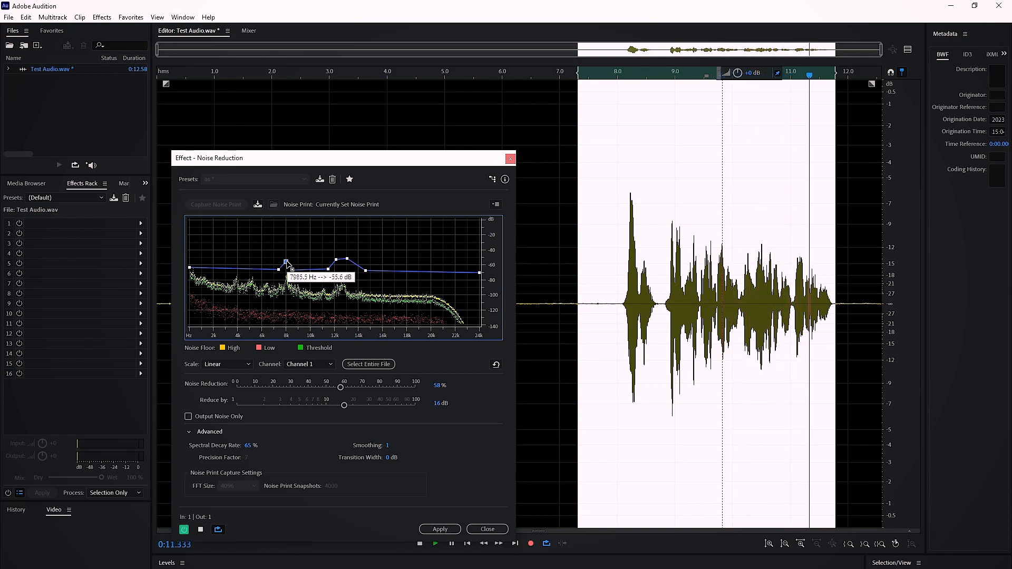
key(space)
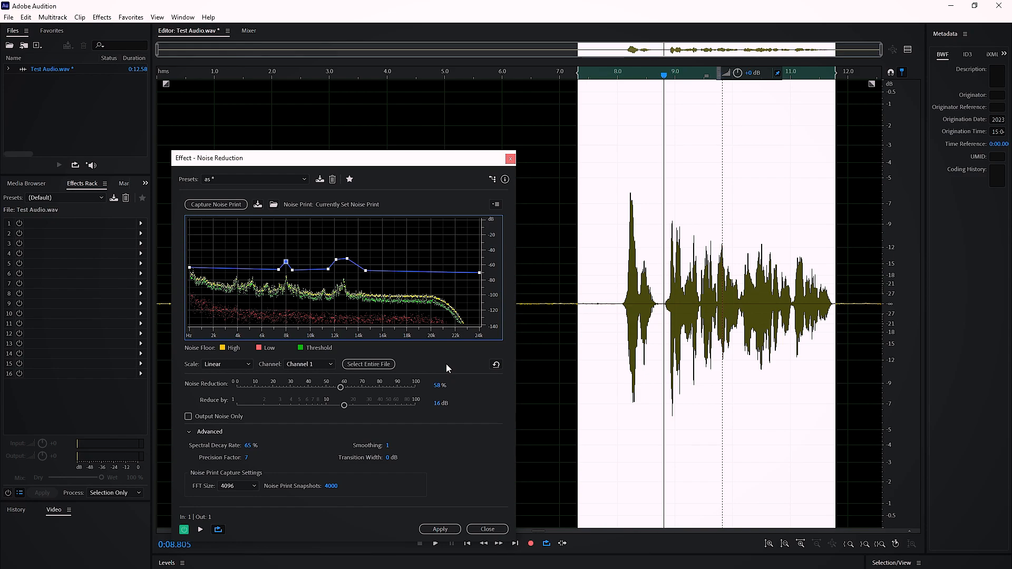
click(612, 345)
key(space)
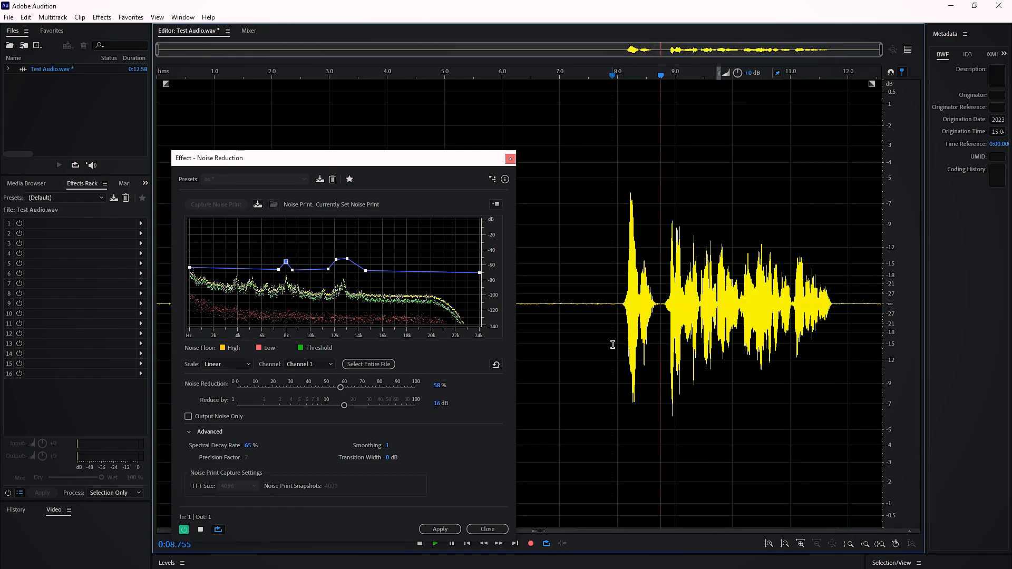
key(space)
drag(783, 329, 834, 332)
key(space)
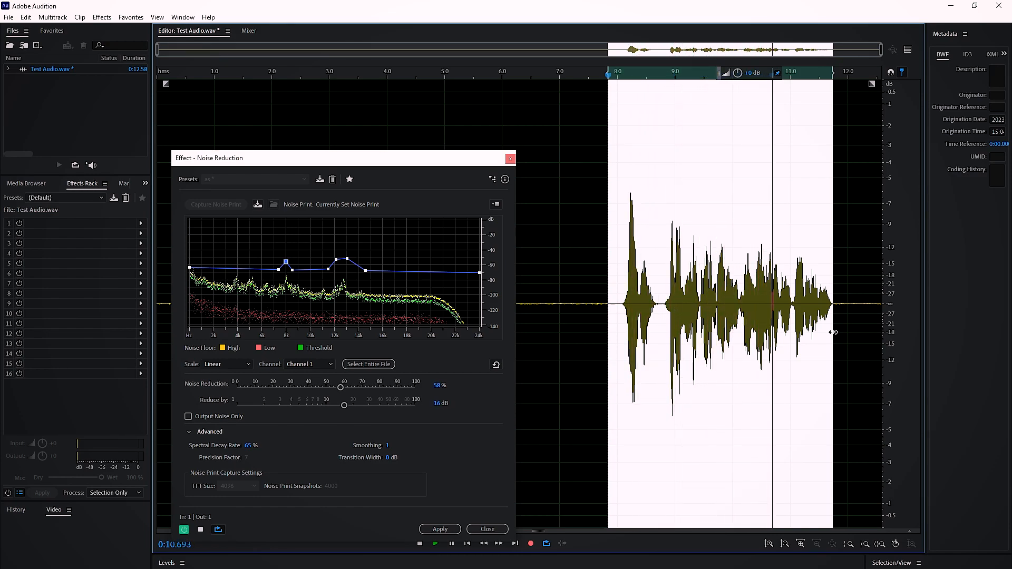
key(space)
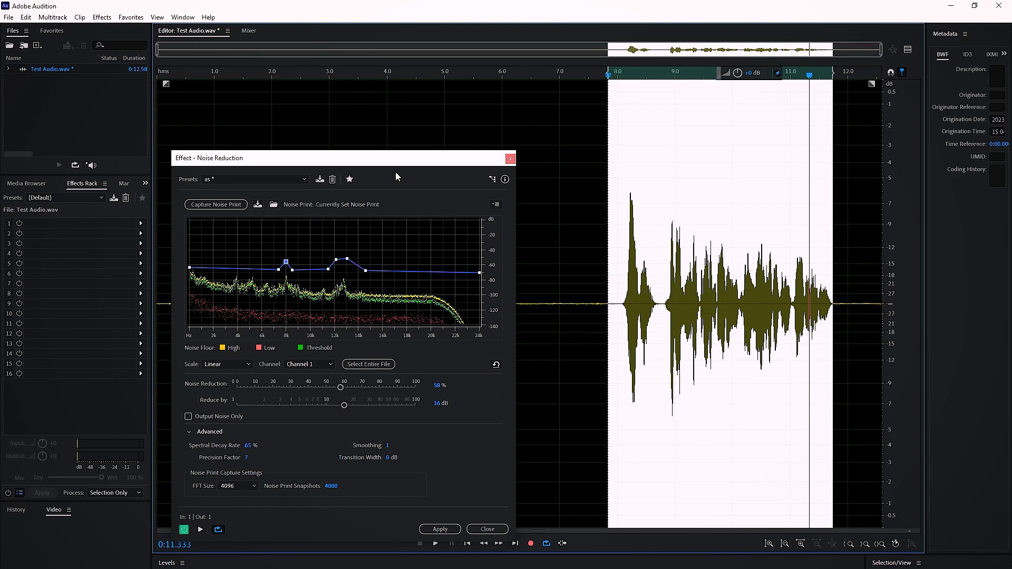
- Set the Noise Reduction amount to 60% and select the speech from about 7.7 s to 11.8 s
drag(390, 164, 383, 115)
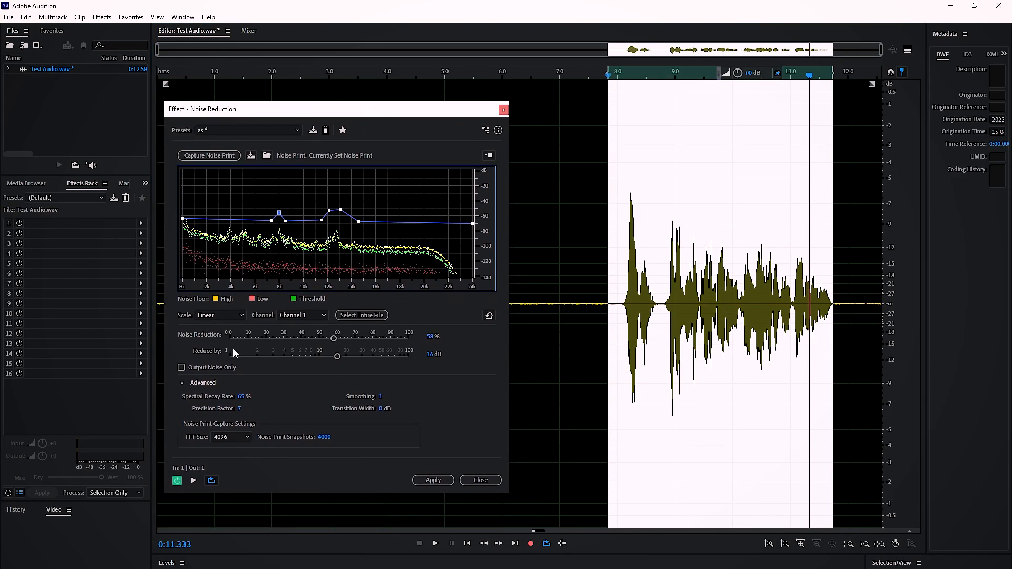
click(430, 336)
text(60)
key(Return)
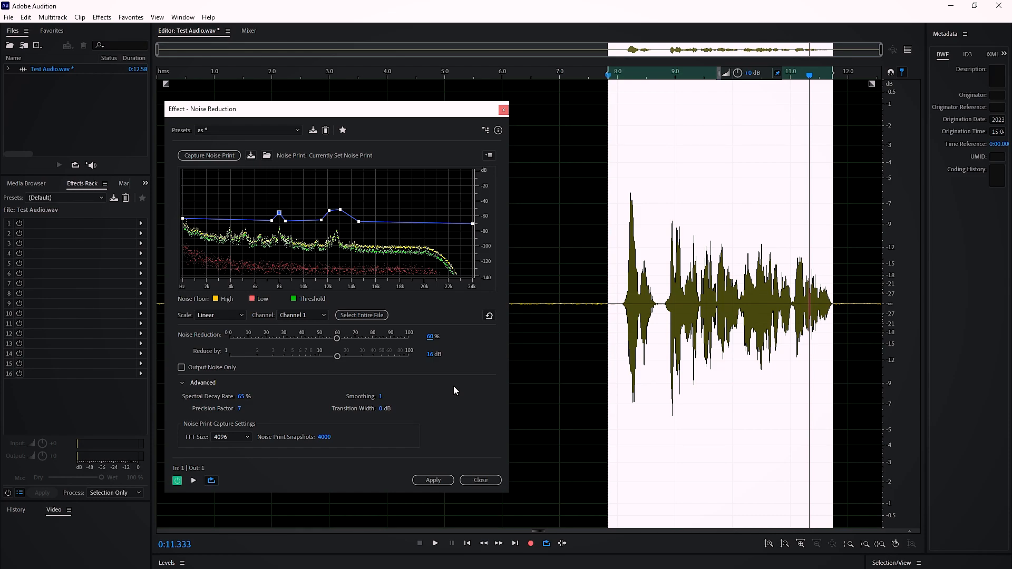
click(555, 357)
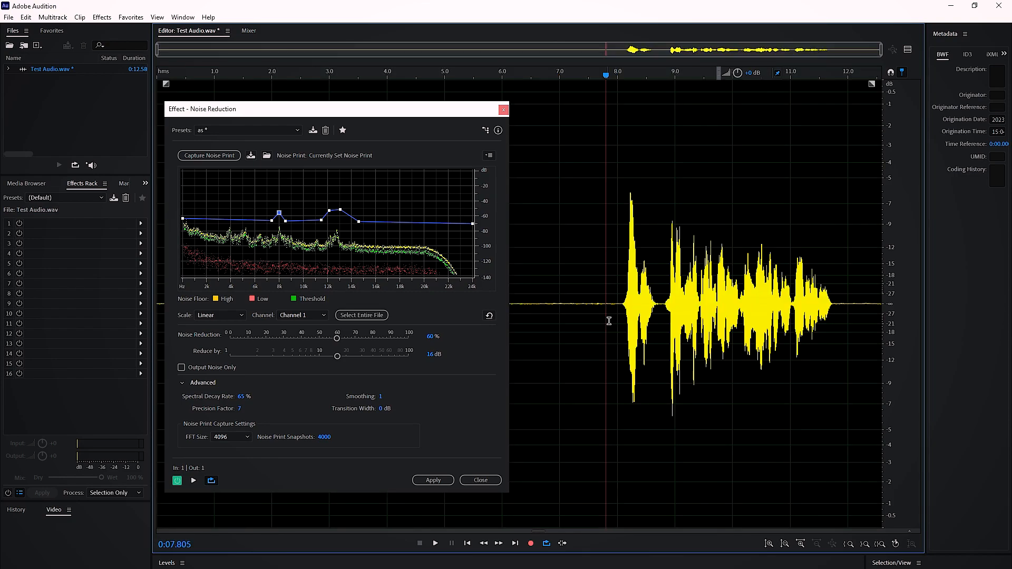
click(599, 312)
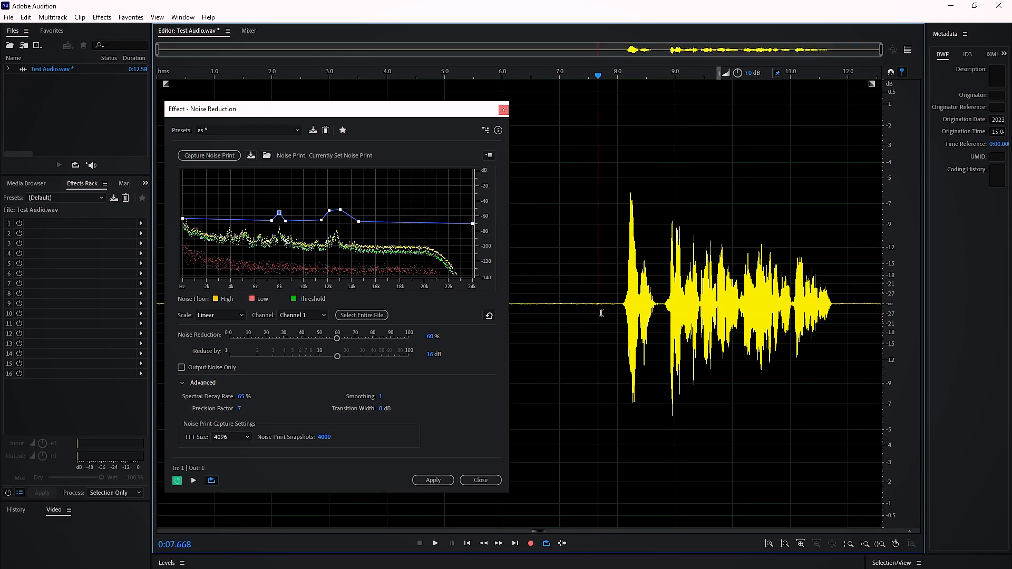
drag(784, 310, 834, 310)
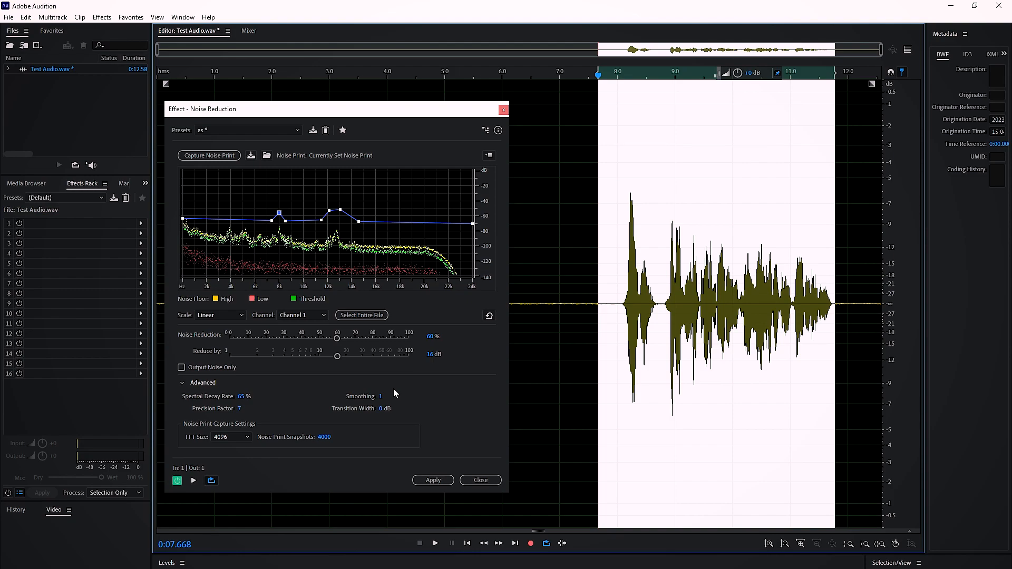
- Set the Spectral Decay Rate to 75%
click(244, 396)
click(262, 413)
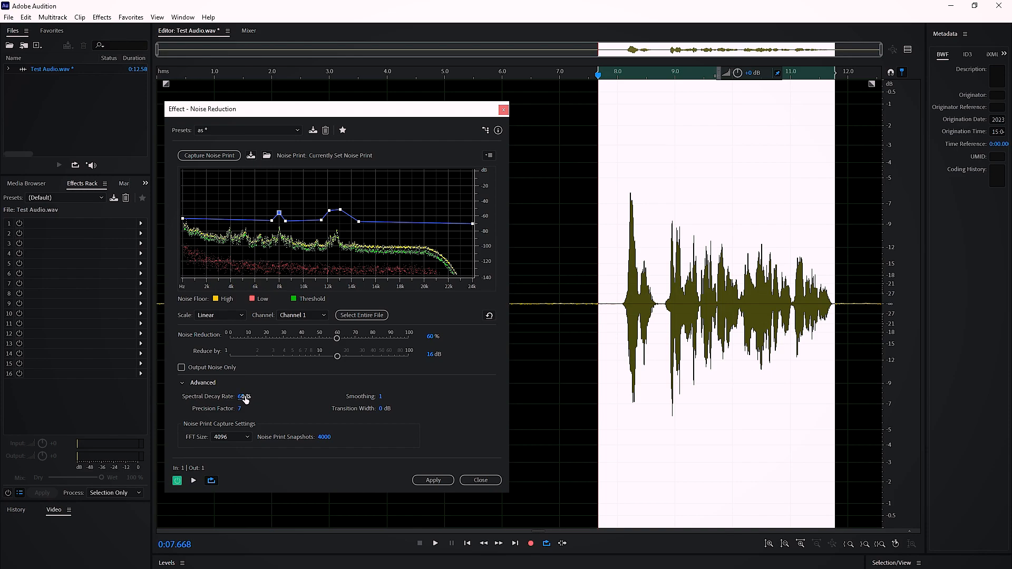
click(242, 396)
text(75)
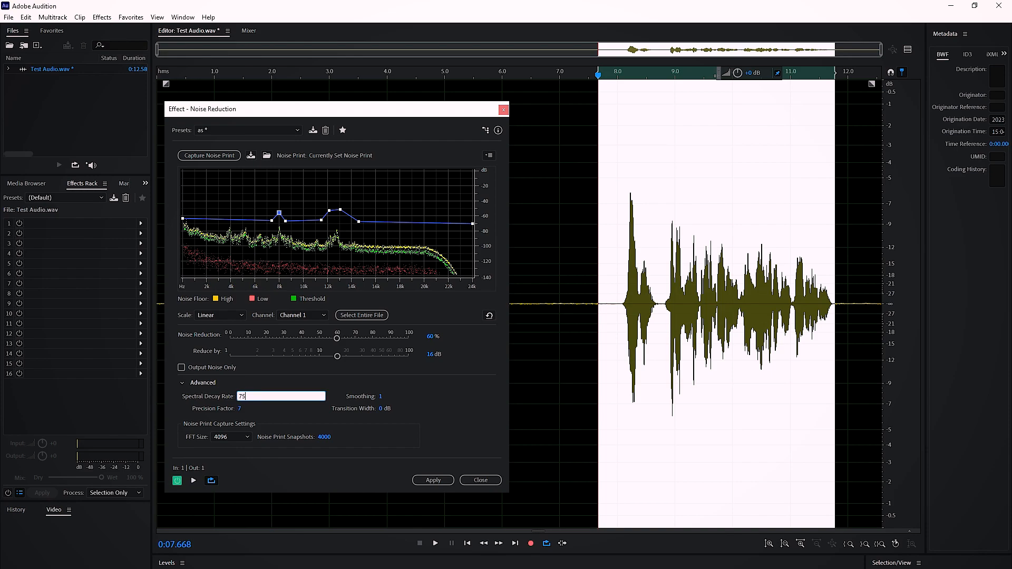
key(Return)
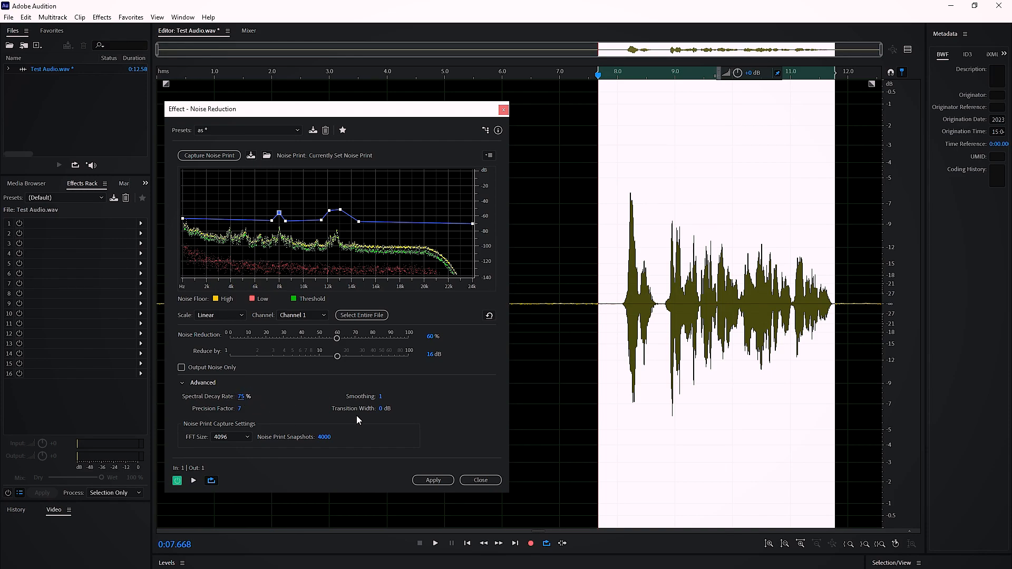
click(540, 328)
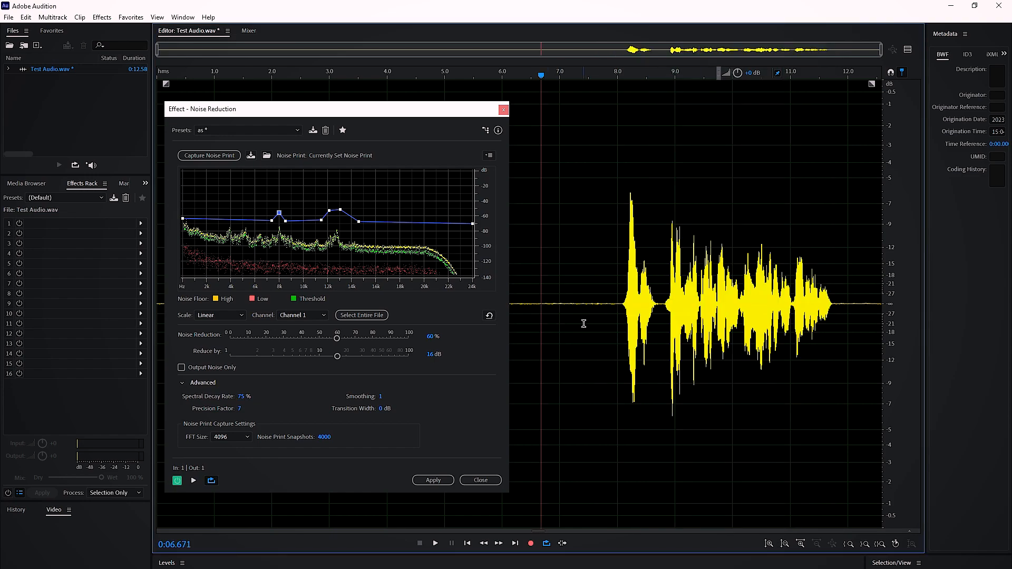
drag(606, 313, 567, 321)
click(632, 322)
shift+click(527, 341)
click(553, 321)
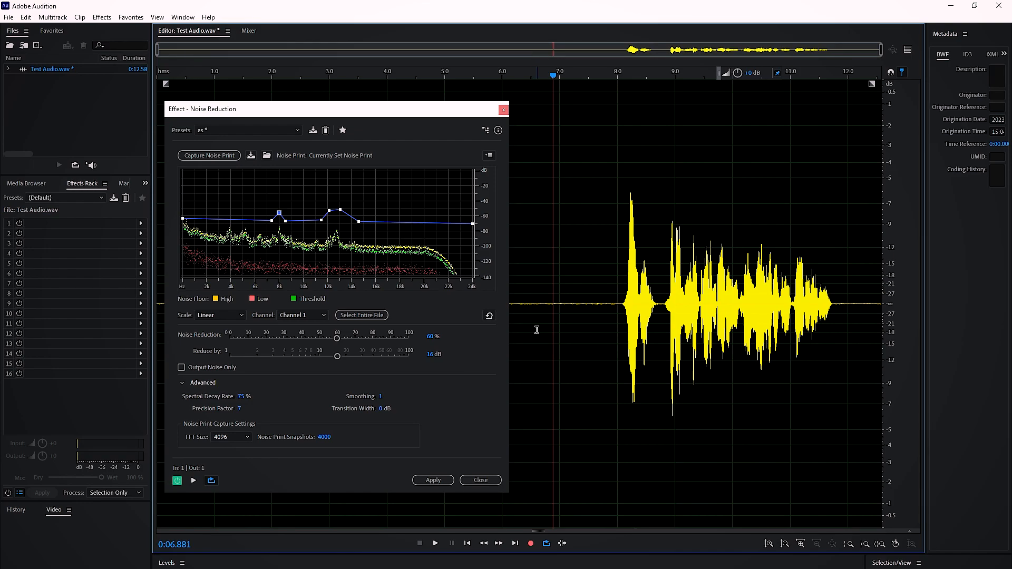
click(612, 323)
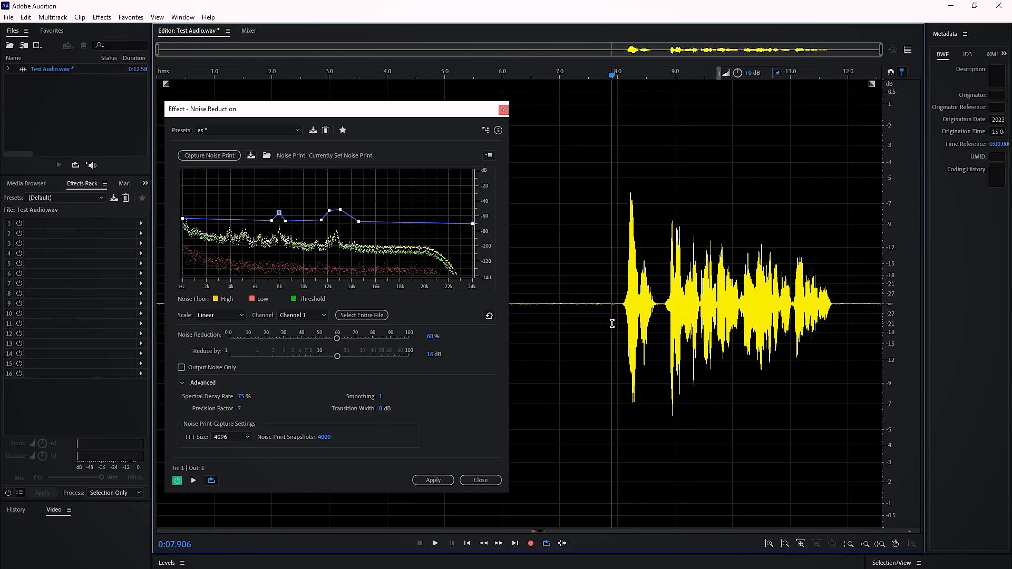
- Set the Spectral Decay Rate to 70% and select the speech from about 7.9 s to 11.8 s
click(241, 395)
text(70)
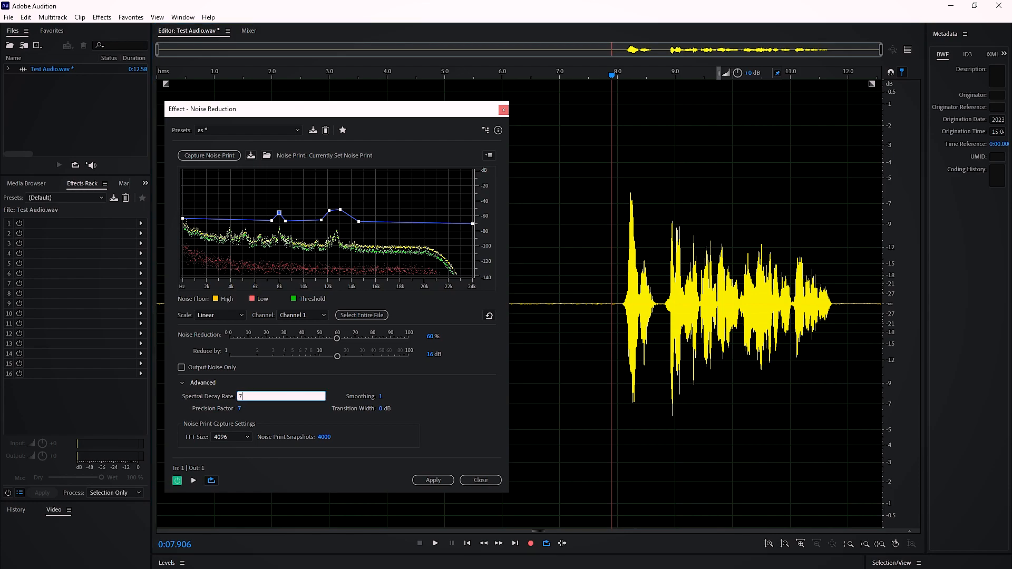
key(Return)
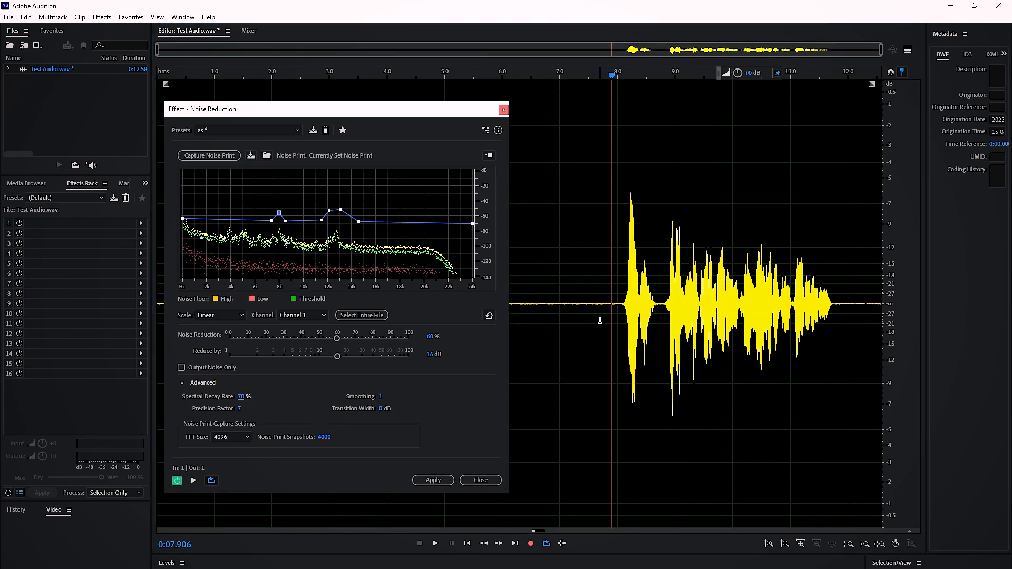
drag(612, 318, 838, 318)
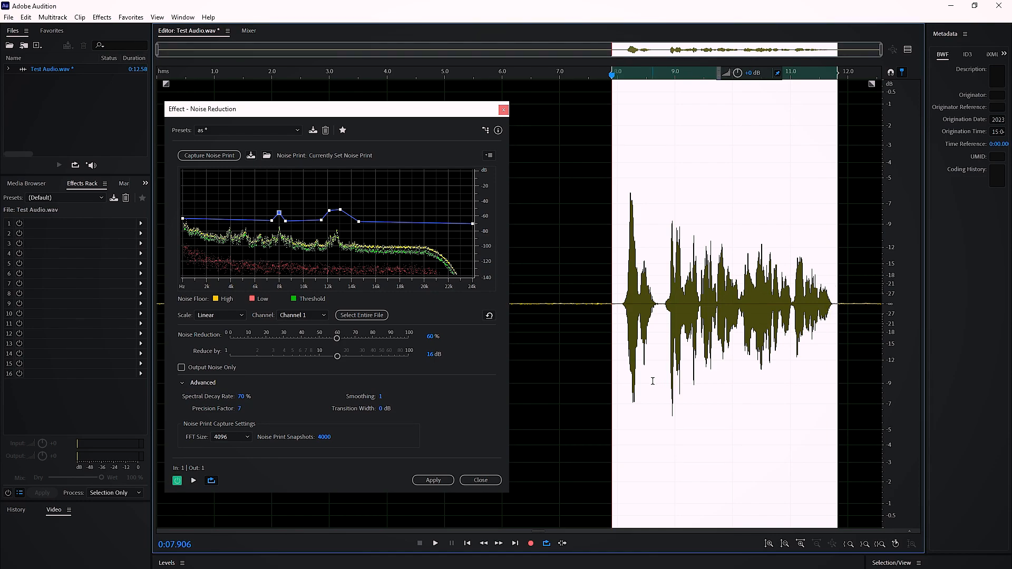
- Show the spectral frequency display and examine the sound's decay after the first word, around 8.6 s
key(shift+d)
drag(557, 254, 567, 228)
click(621, 216)
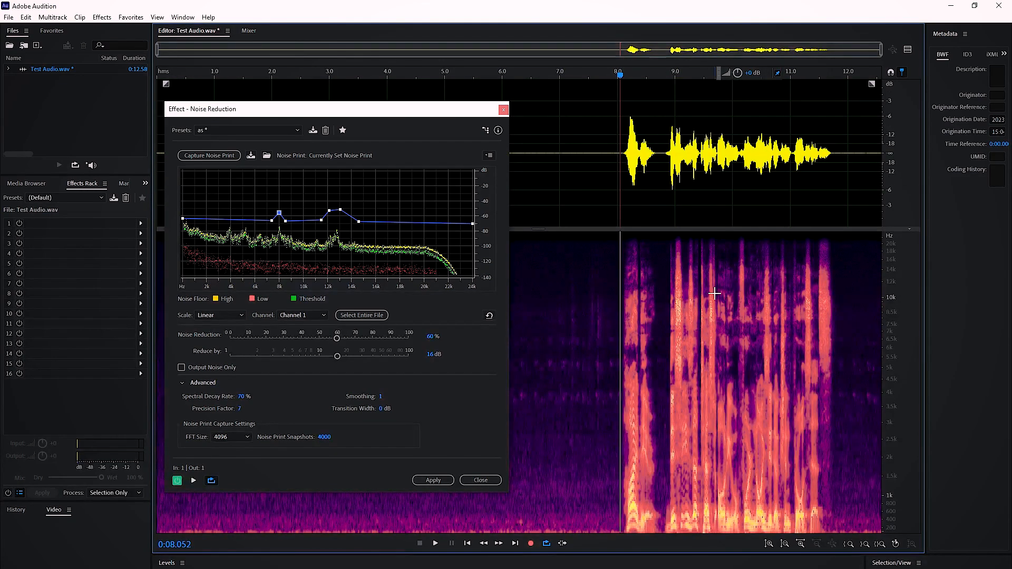
scroll(691, 305, up, 5)
scroll(657, 318, down, 3)
drag(469, 109, 304, 109)
drag(500, 388, 560, 463)
drag(508, 330, 546, 484)
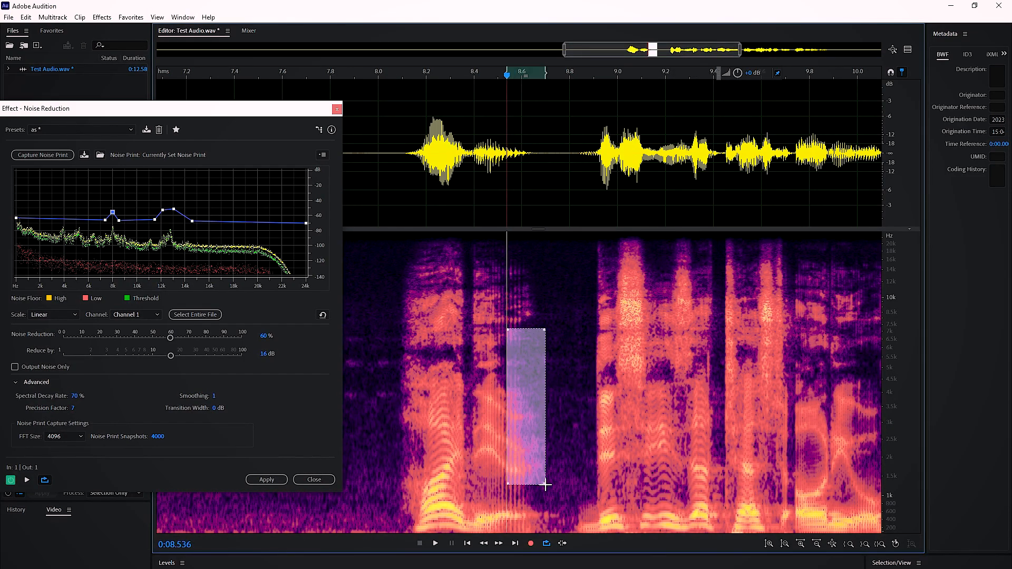
click(562, 209)
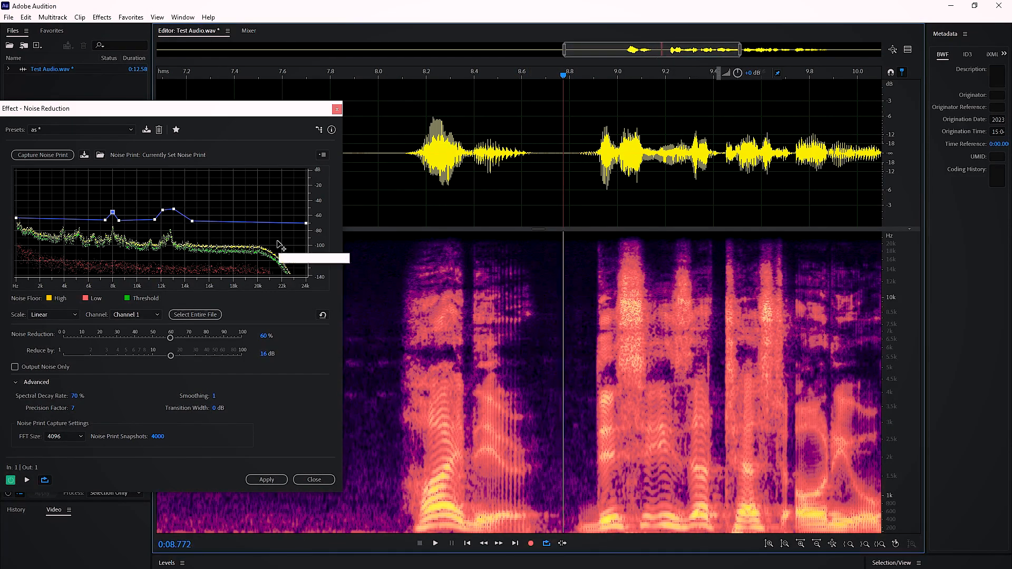
- Set the Transition Width to 0 dB in the advanced noise reduction settings
drag(232, 116, 259, 126)
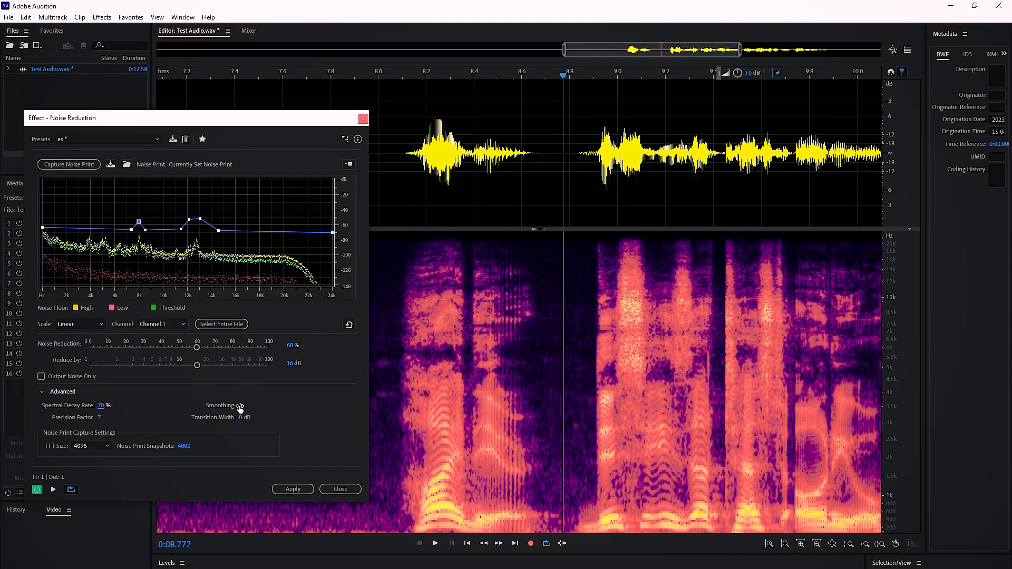
mouse_move(515, 409)
mouse_down()
mouse_move(564, 458)
mouse_move(634, 470)
mouse_up()
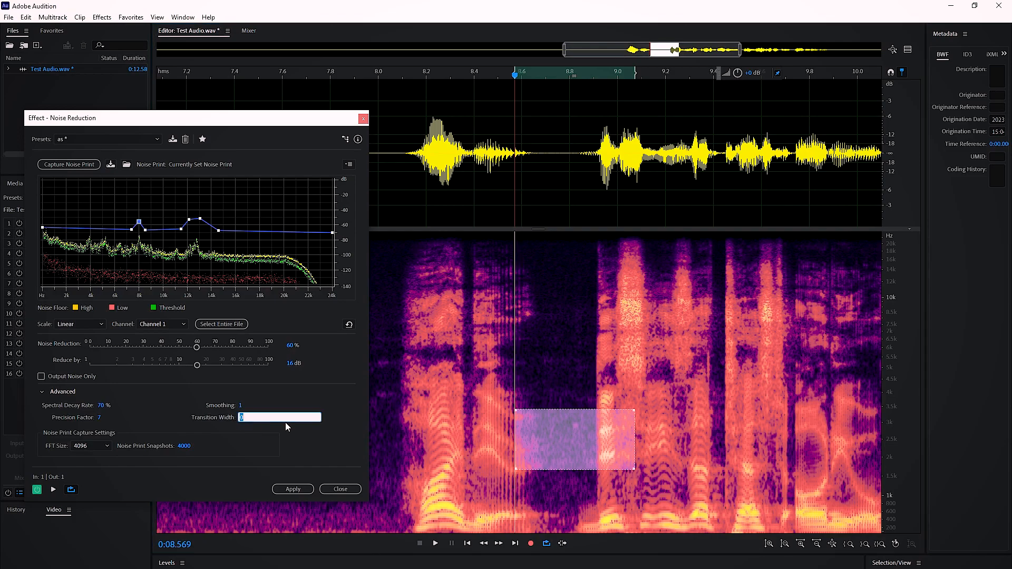
mouse_move(458, 419)
mouse_down()
mouse_move(478, 445)
mouse_move(620, 468)
mouse_up()
click(511, 392)
click(241, 417)
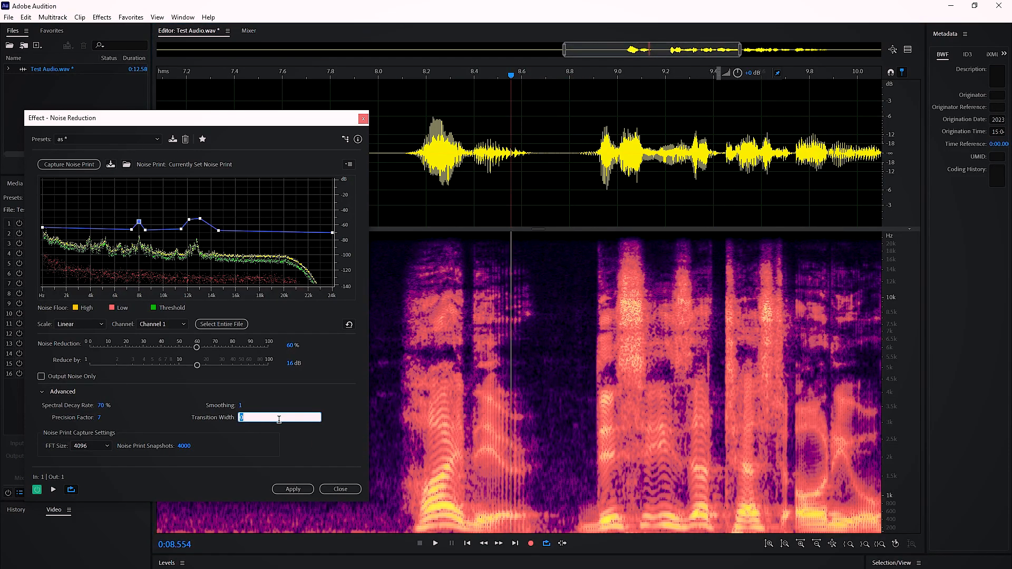
key(BackSpace)
text(0)
key(Return)
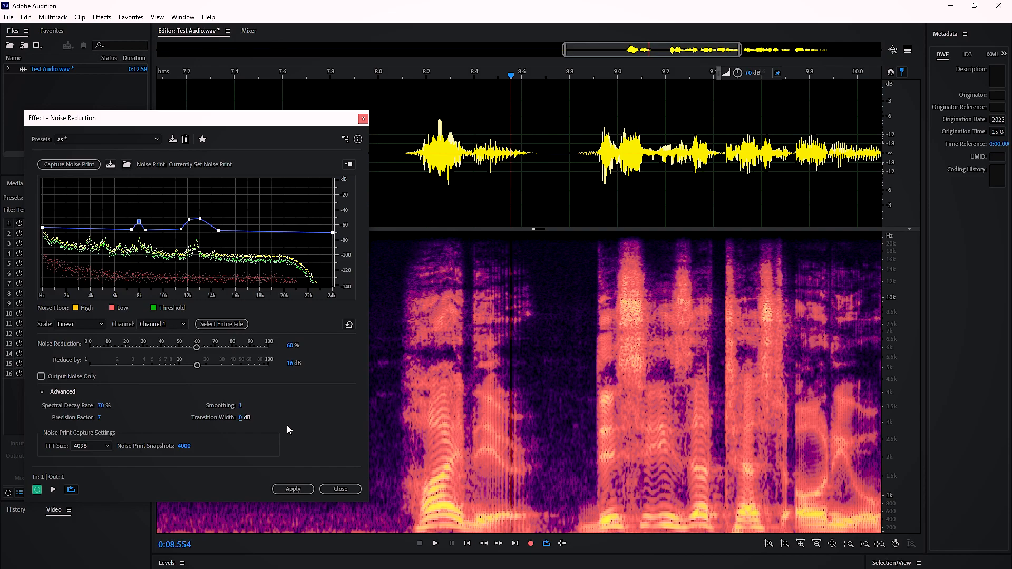
- Set Smoothing to 100 and the Precision Factor to 15 in the advanced noise reduction settings
click(241, 405)
text(100)
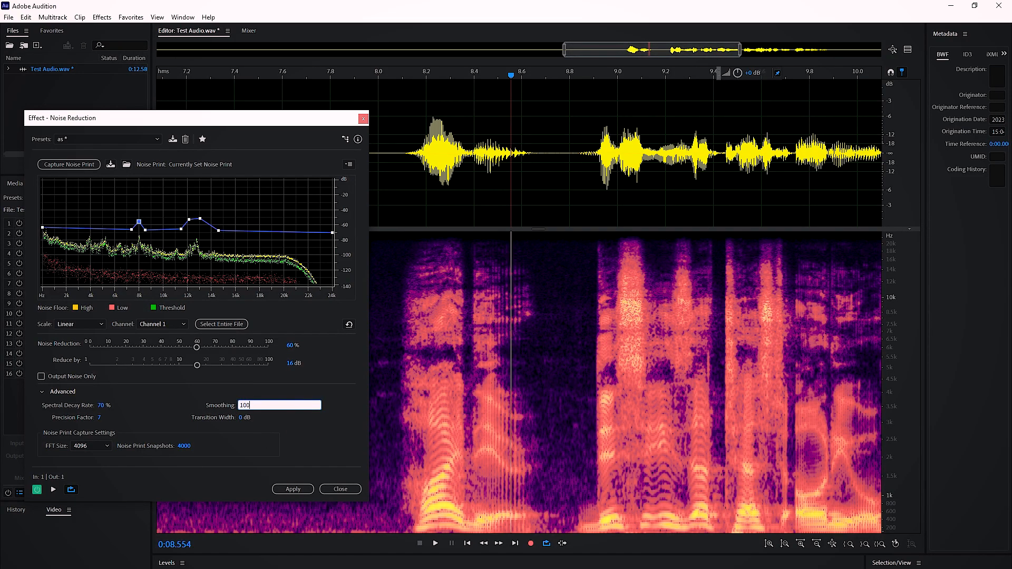
key(Return)
drag(515, 391, 577, 459)
drag(493, 367, 595, 474)
click(378, 379)
click(99, 417)
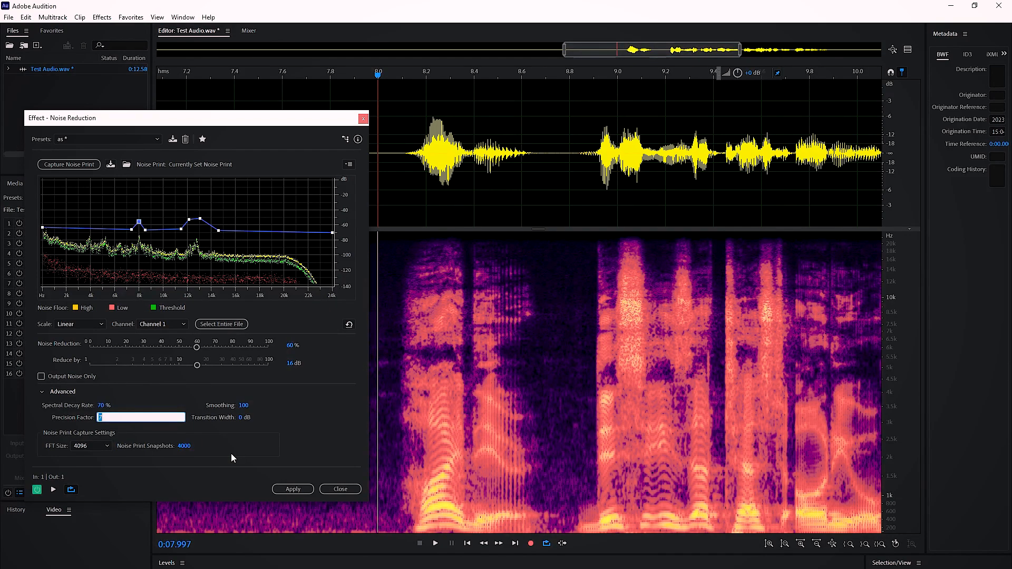
text(15)
key(Return)
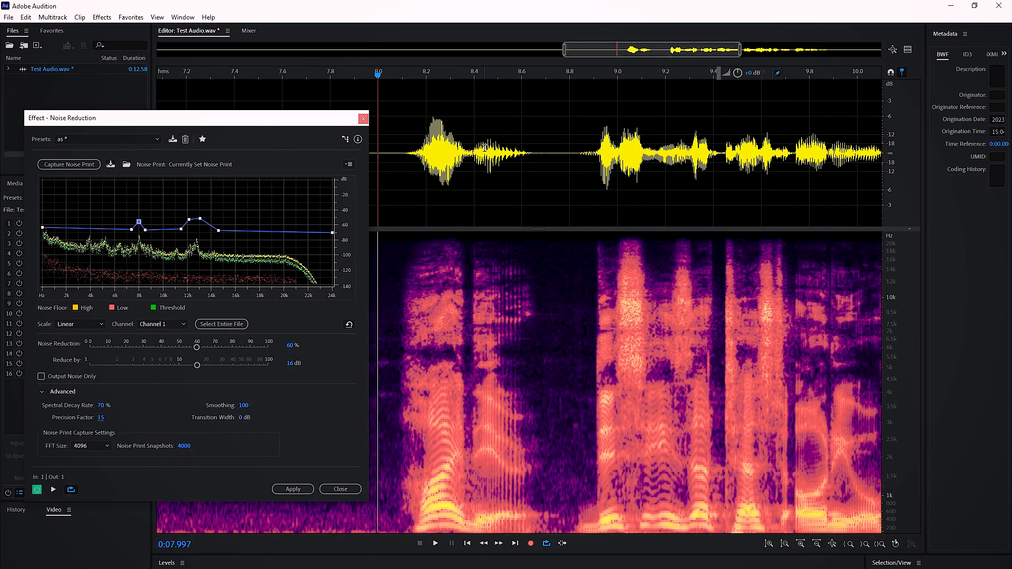
- Select the speech from about 8.0 s to 11.6 s and preview it with the current noise reduction settings
scroll(483, 148, down, 5)
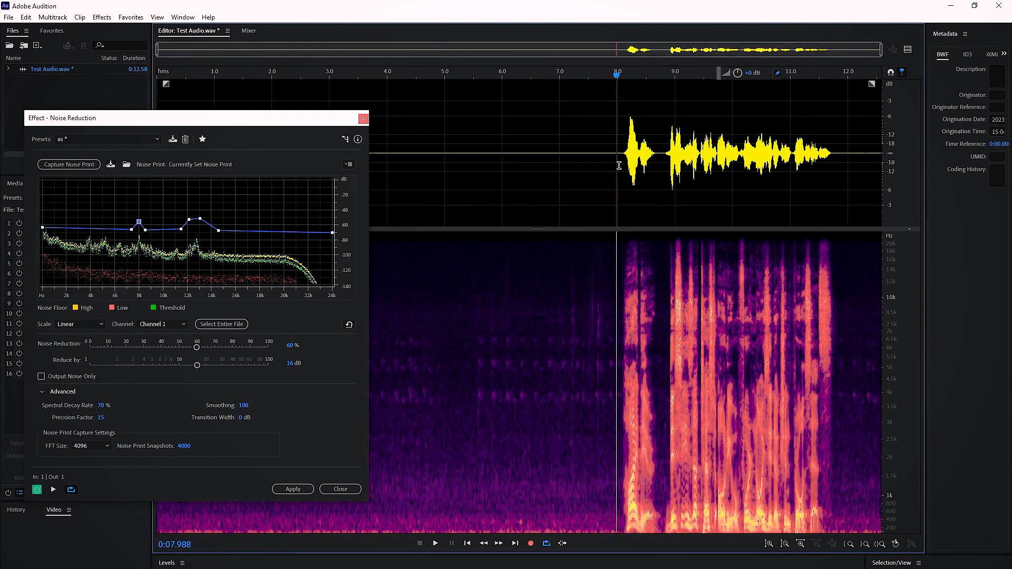
shift+click(825, 177)
key(space)
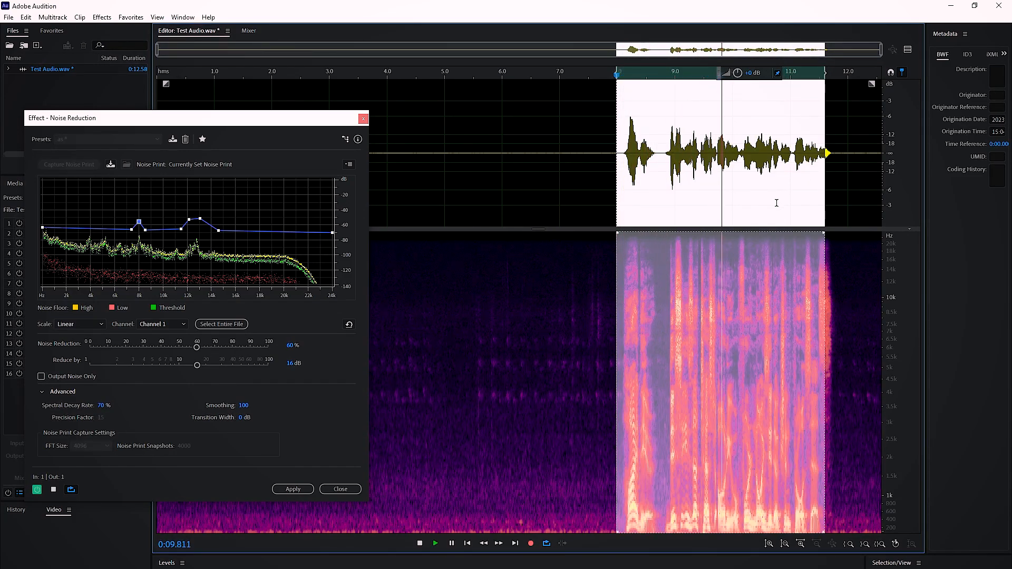
key(space)
- Select the speech from about 7.5 s to 11.8 s and compare its playback with noise reduction on and bypassed
drag(587, 196, 834, 194)
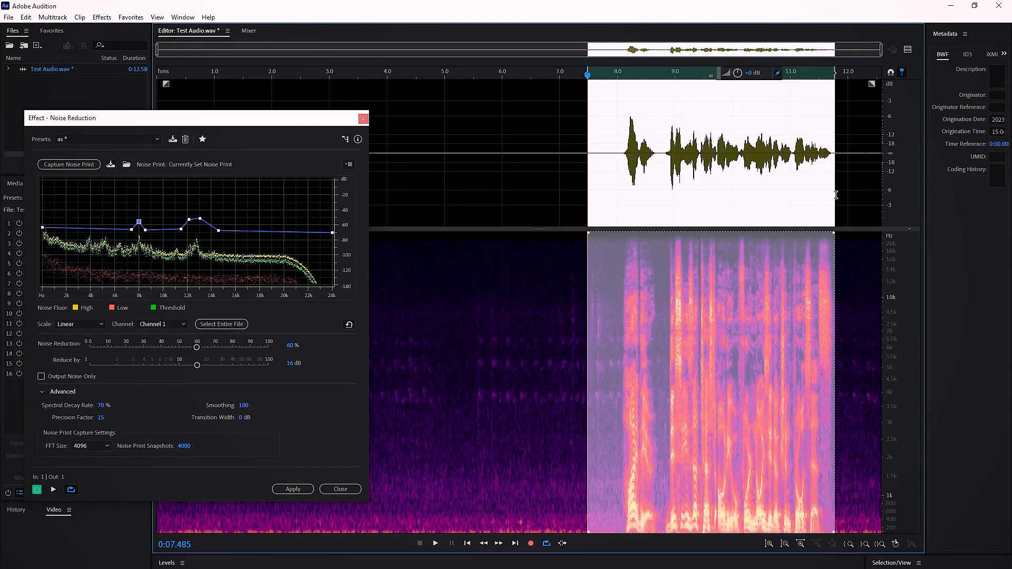
key(space)
click(39, 491)
click(37, 489)
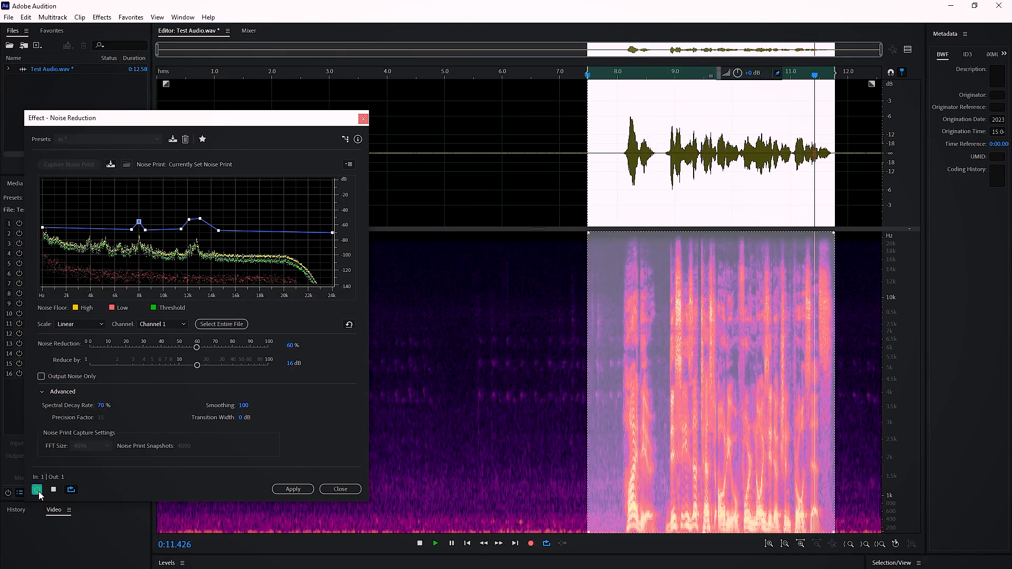
key(space)
click(37, 489)
key(space)
- Preview the recording from about 7.0 s and from about 4.8 s with noise reduction enabled
click(560, 190)
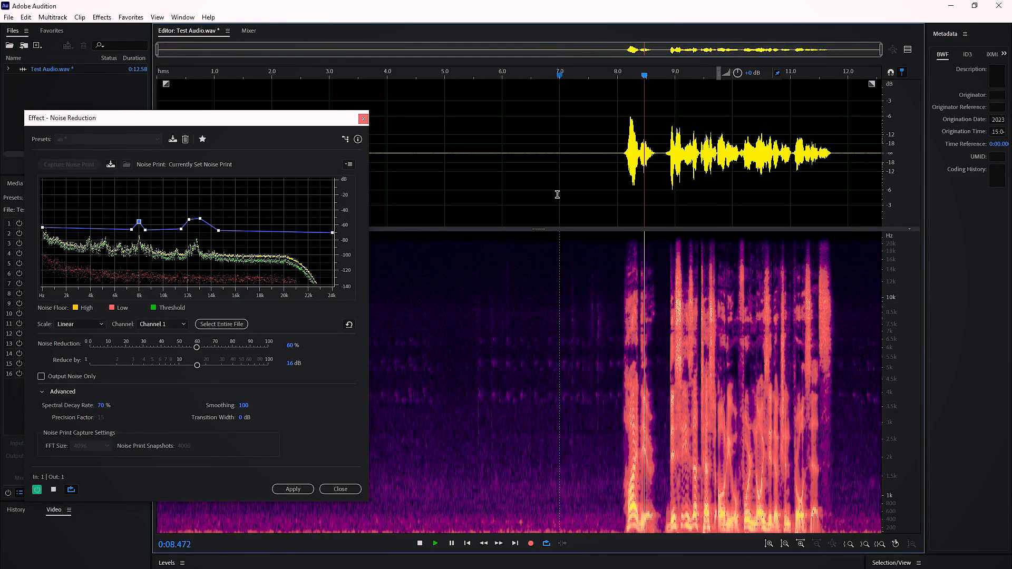
click(431, 190)
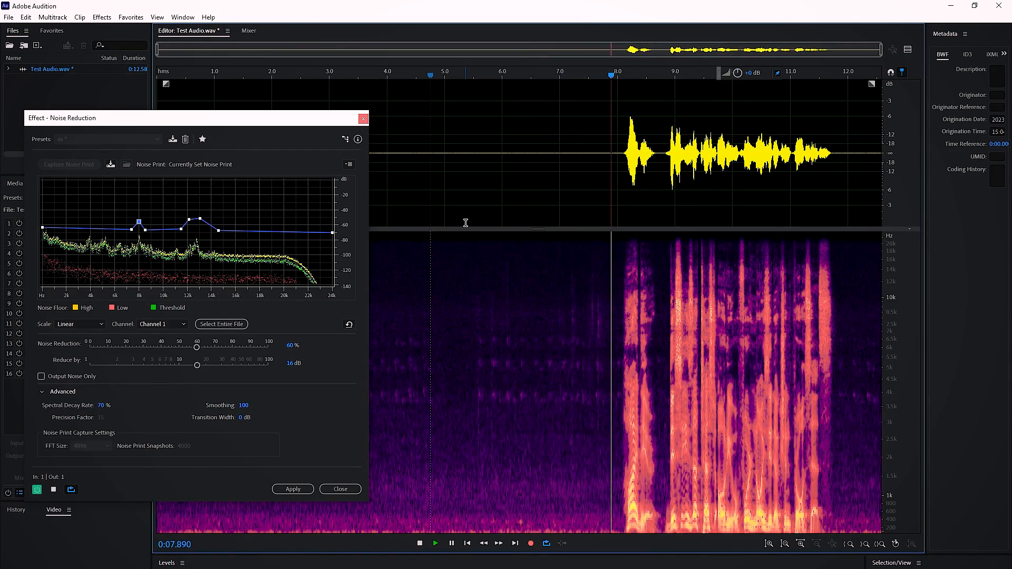
key(space)
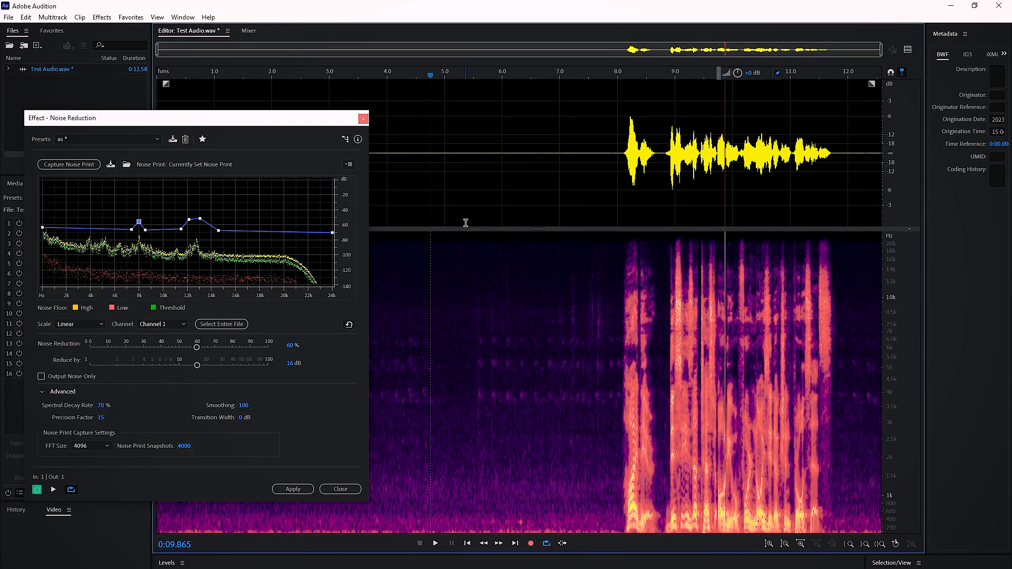
- Examine the available FFT Size options in the noise print capture settings
drag(270, 126, 444, 135)
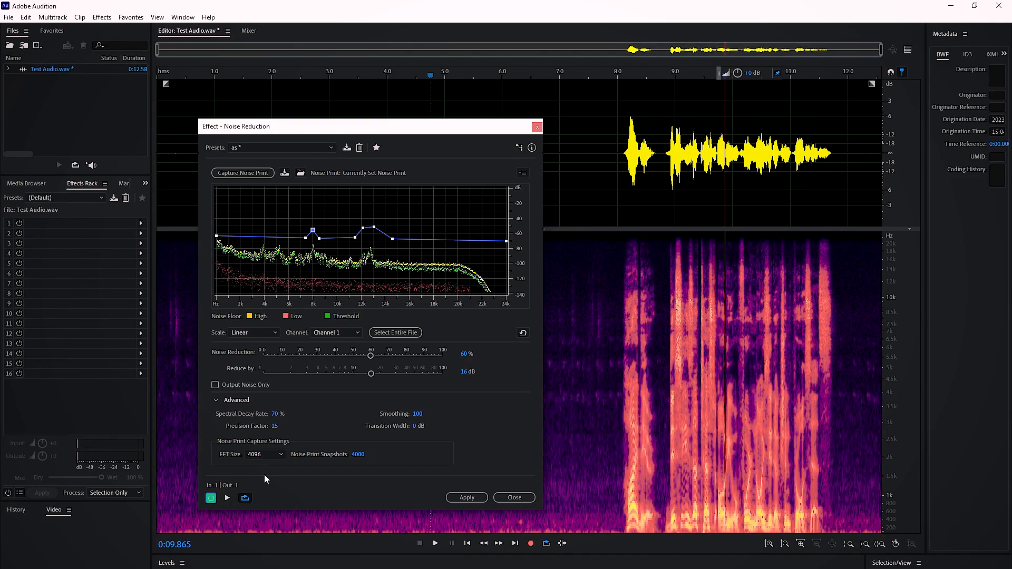
click(269, 454)
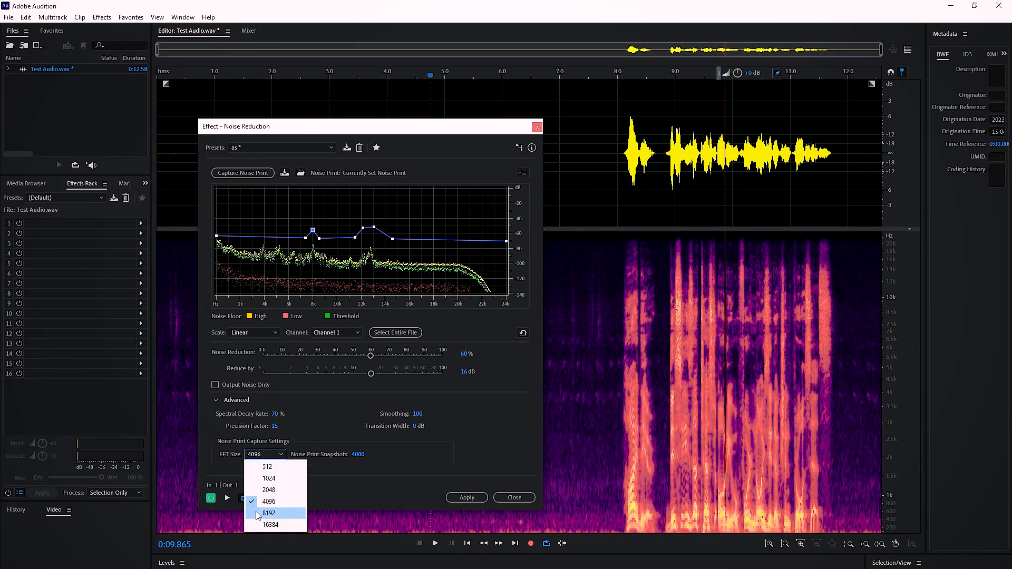
click(352, 495)
click(249, 455)
click(364, 495)
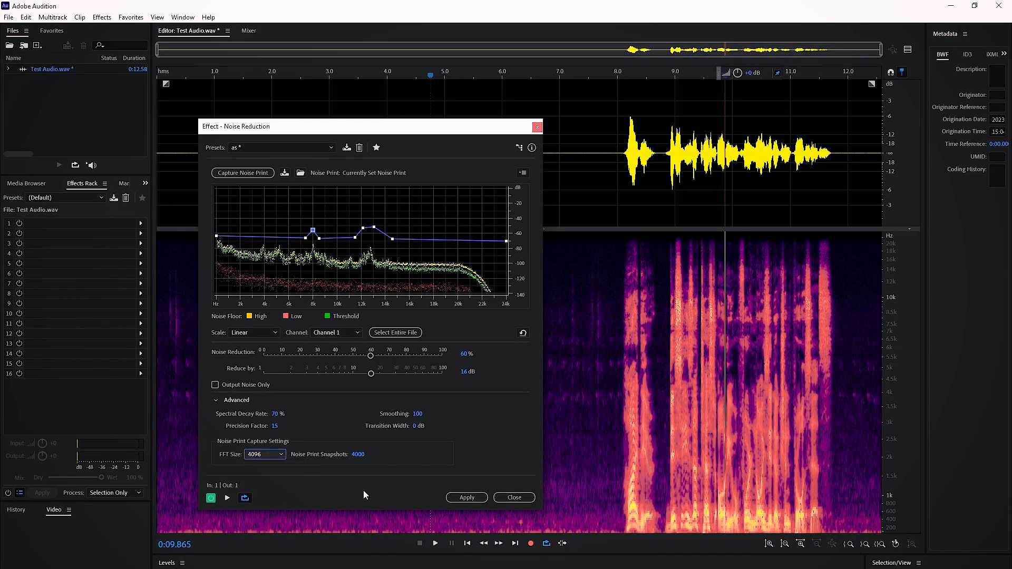
click(261, 455)
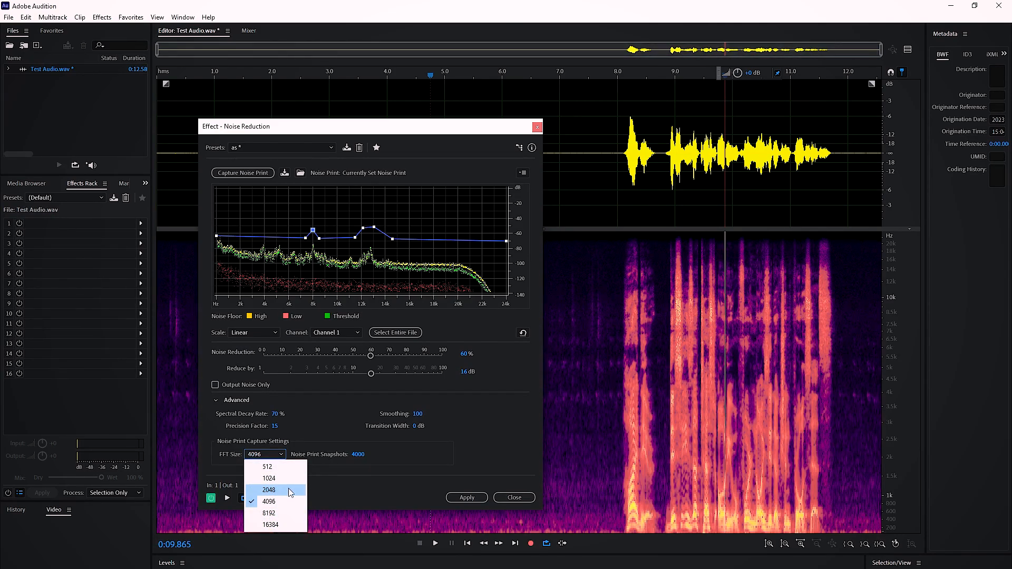
click(328, 493)
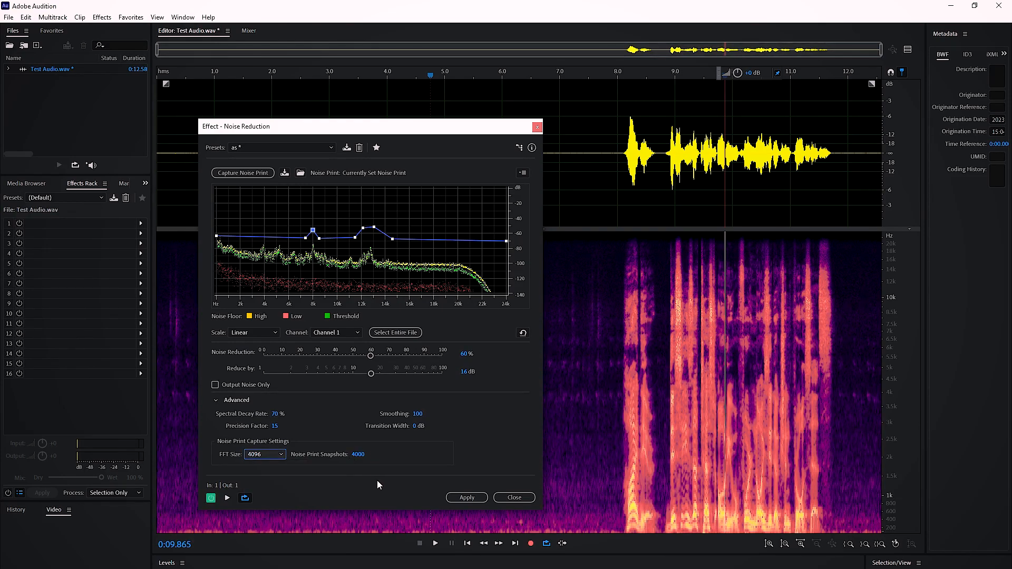
click(281, 454)
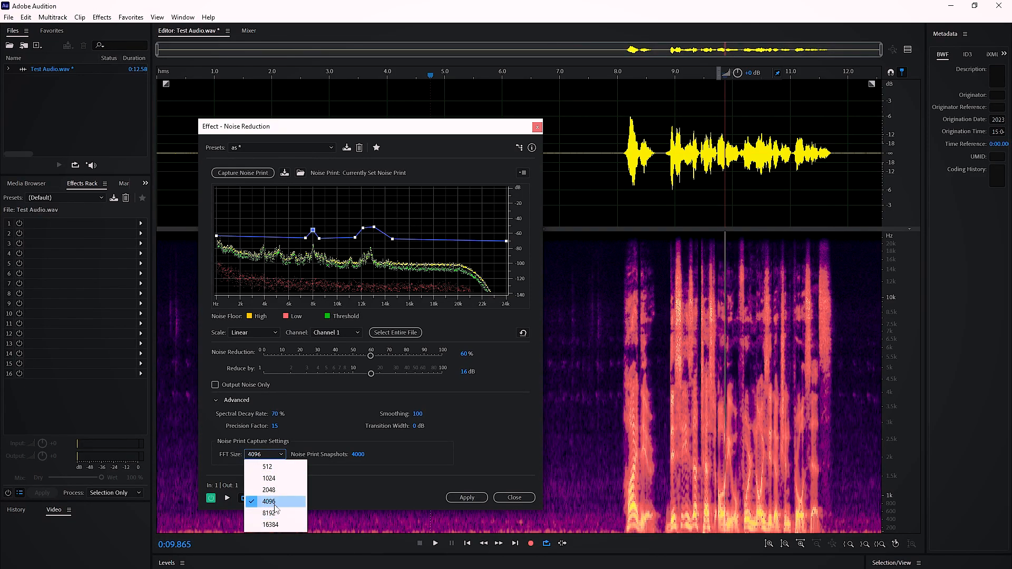
click(339, 495)
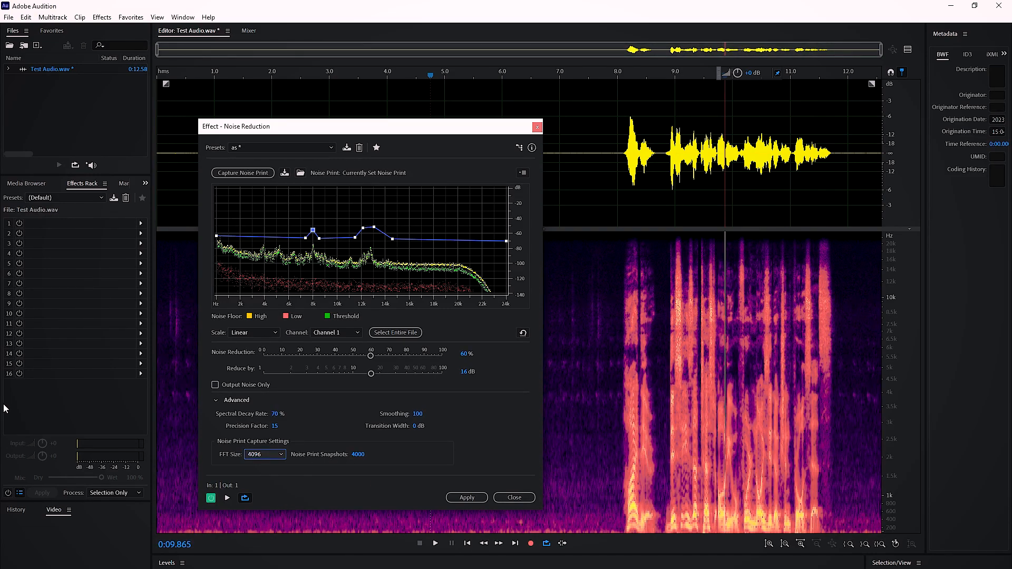
- Clear the selection and apply the noise reduction to the whole recording
click(562, 174)
drag(602, 194, 552, 207)
click(657, 204)
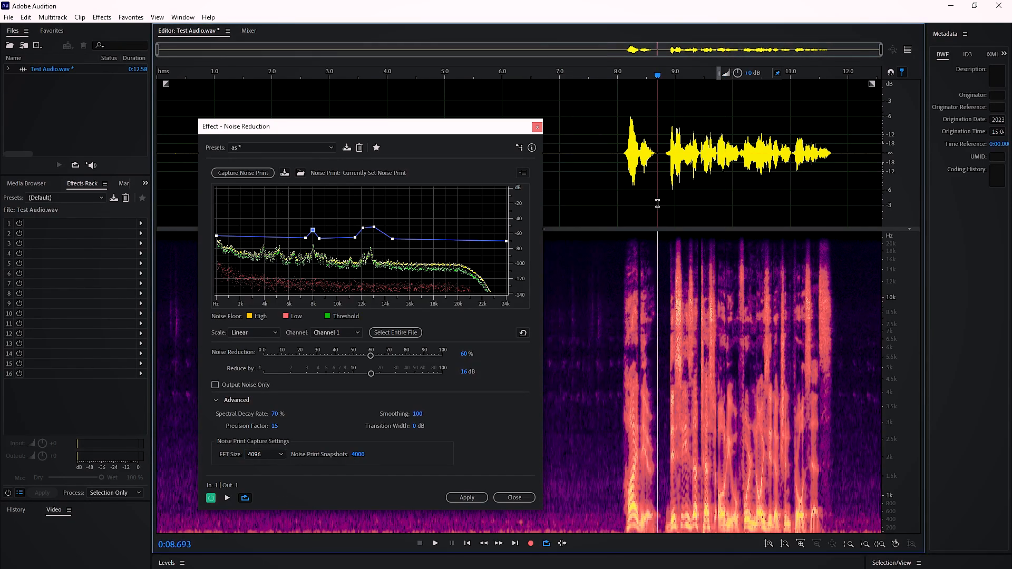
click(474, 499)
click(496, 426)
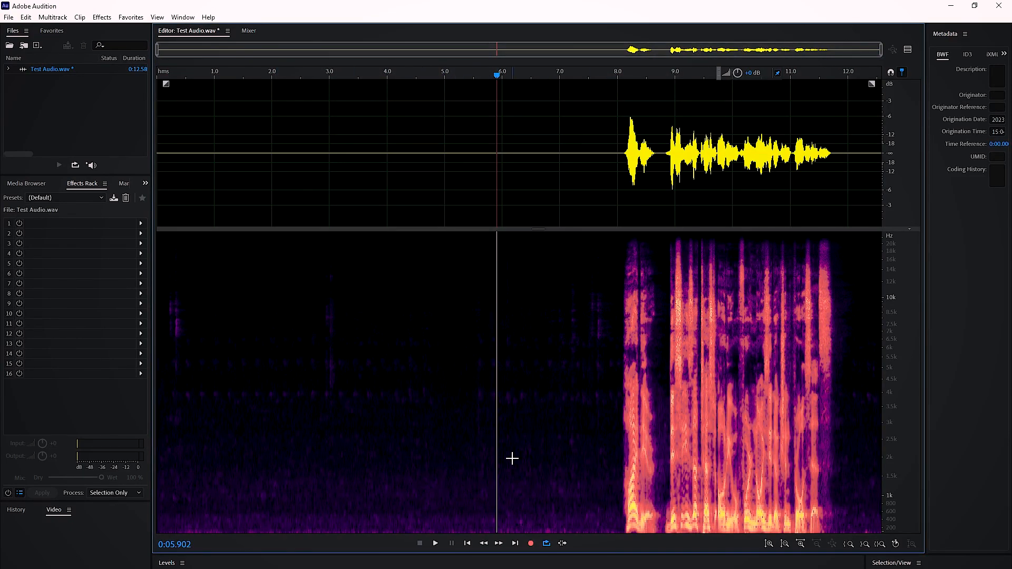
- Hide the spectral frequency display and reopen the Noise Reduction (process) effect for a second pass
drag(537, 233, 533, 463)
click(476, 310)
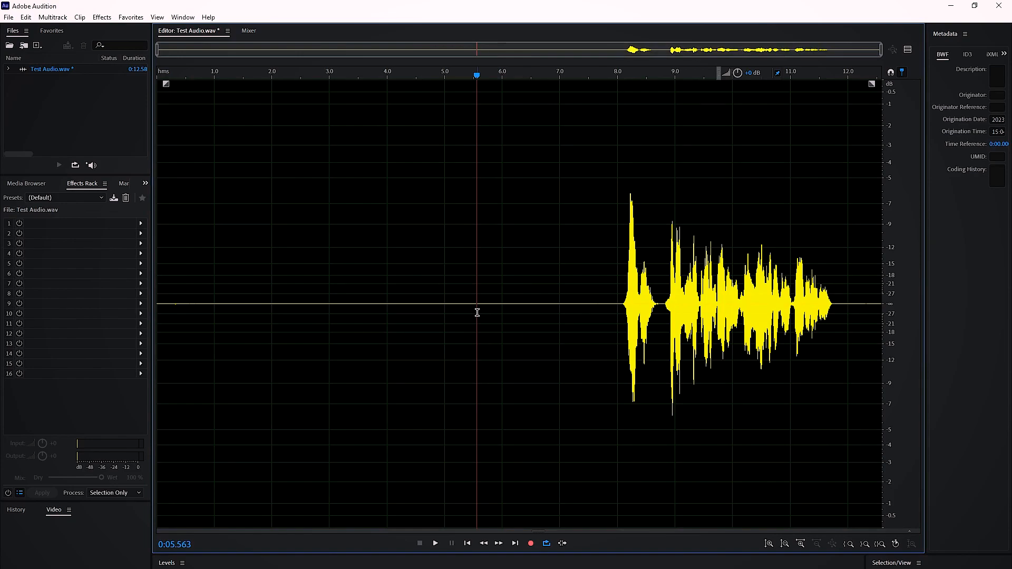
click(104, 18)
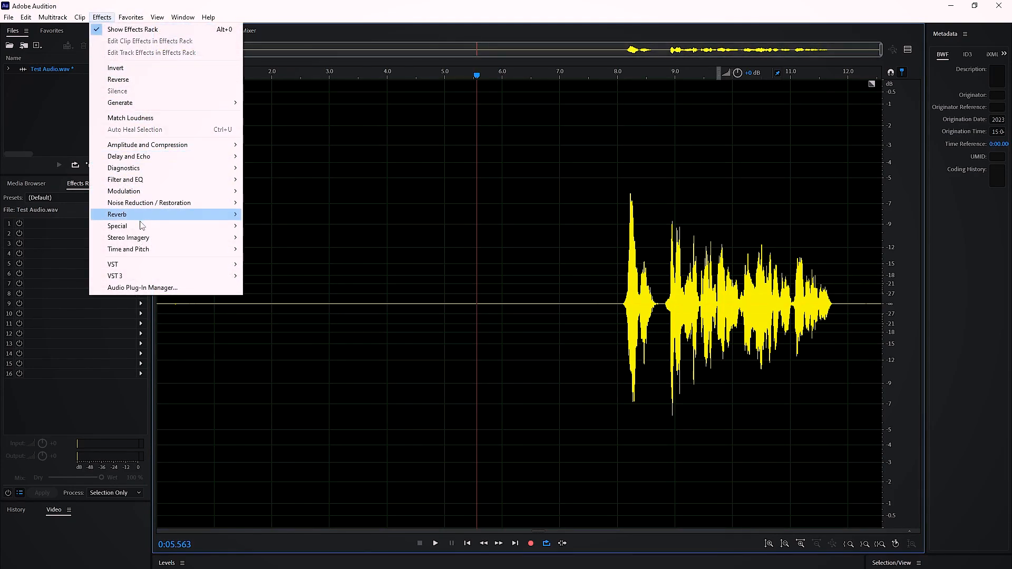
mouse_move(174, 204)
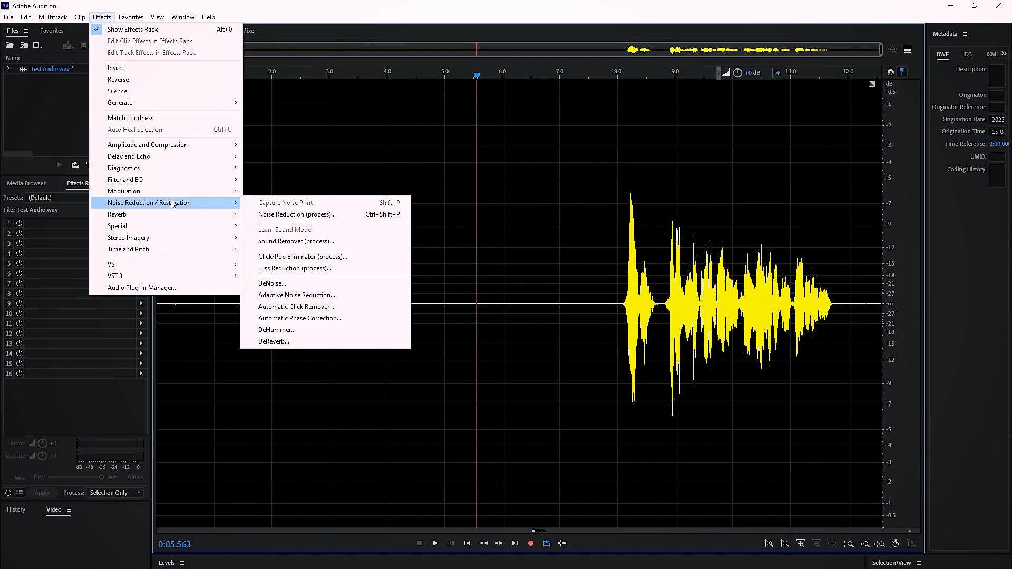
click(256, 215)
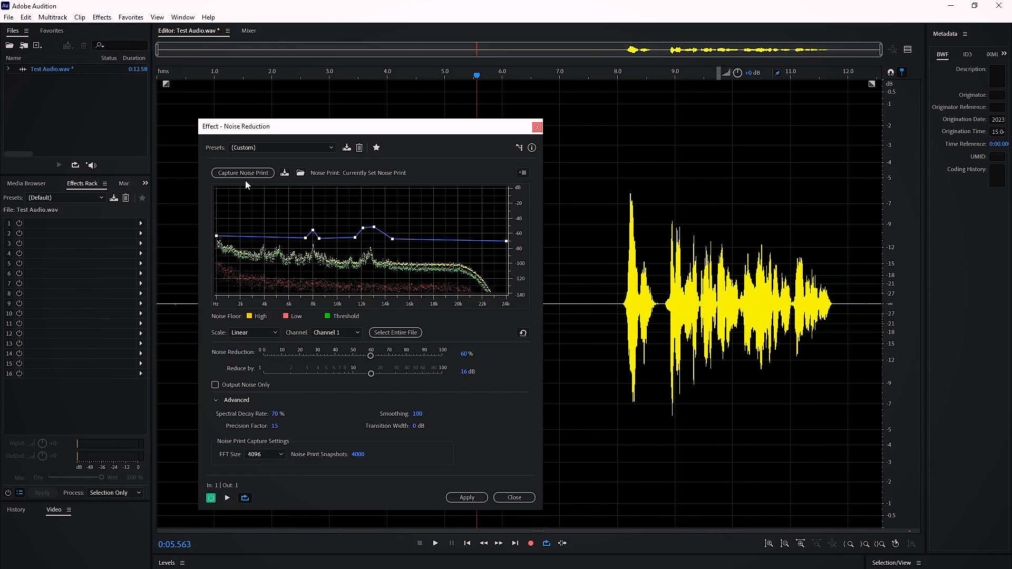
drag(465, 130, 380, 148)
- With the spectral display shown, select the speech-free part from 0 to about 6.6 s and capture a new noise print
drag(539, 530, 530, 336)
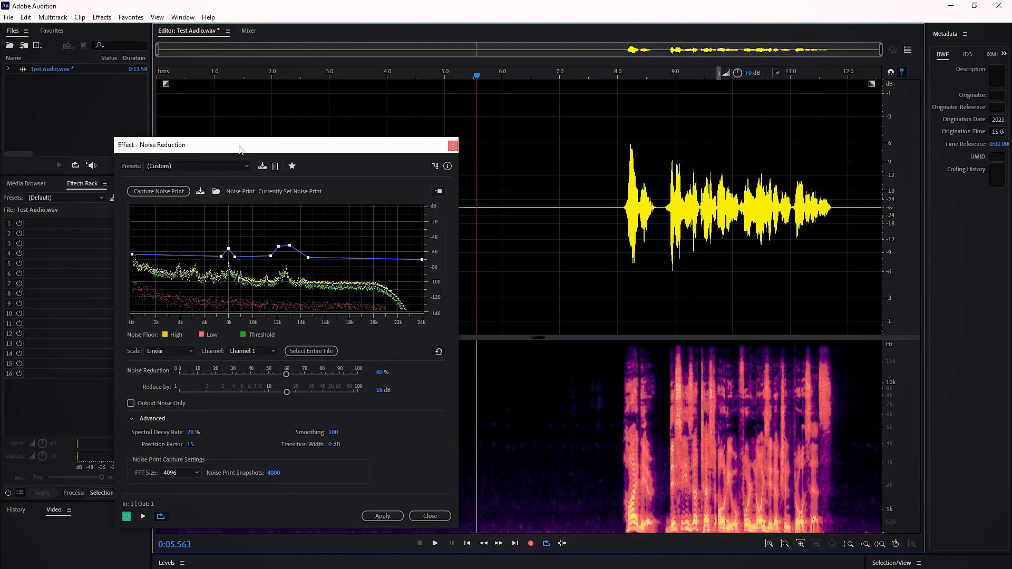
drag(539, 245, 150, 303)
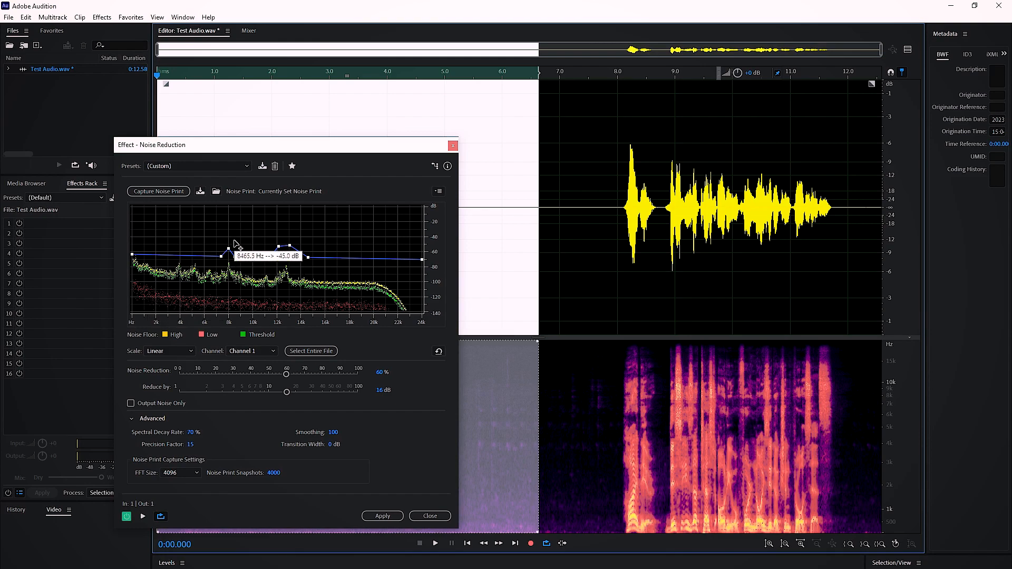
click(163, 192)
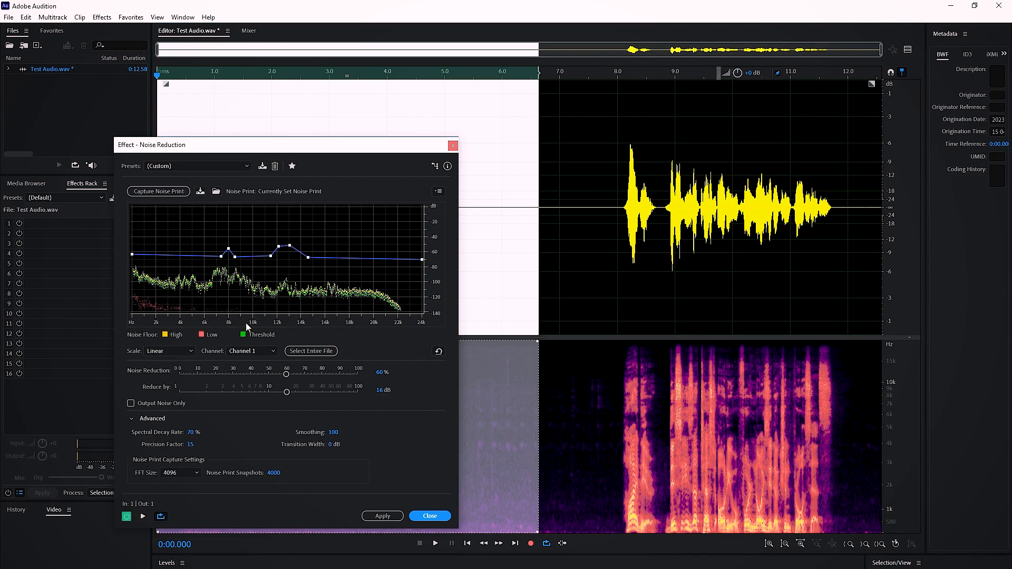
- Select the entire file and apply the second noise reduction pass to it
drag(250, 146, 456, 131)
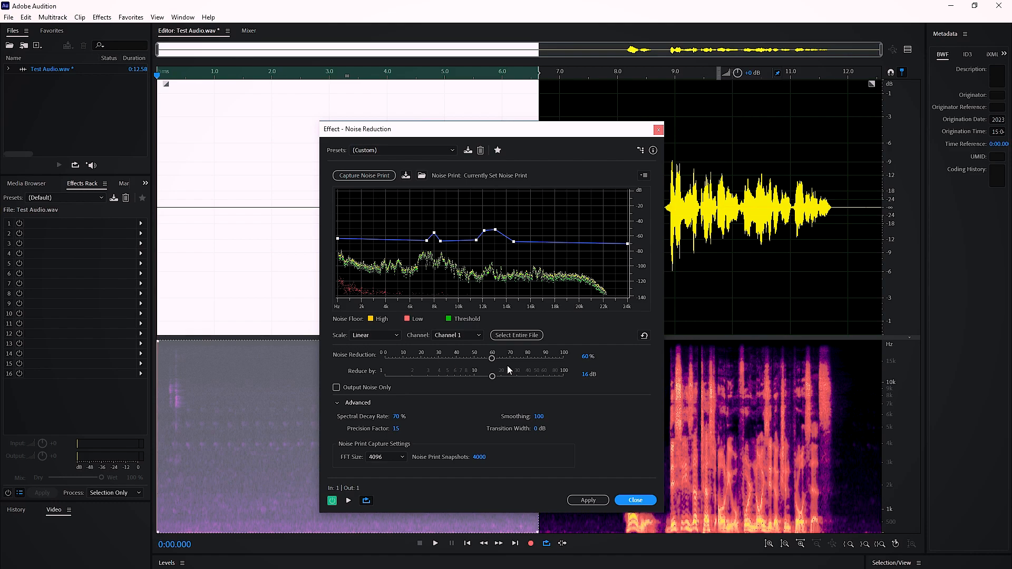
click(524, 336)
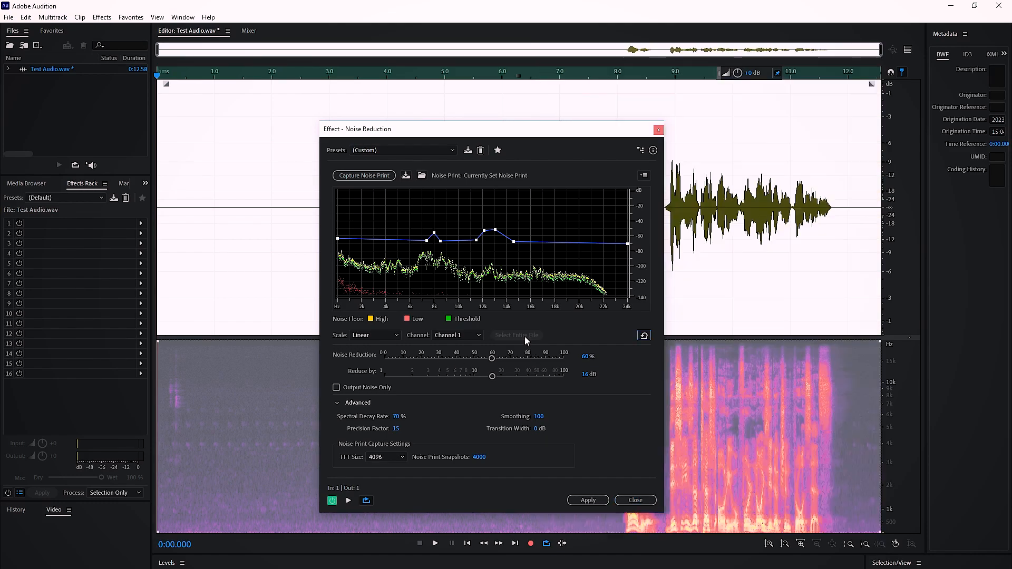
click(593, 499)
click(380, 314)
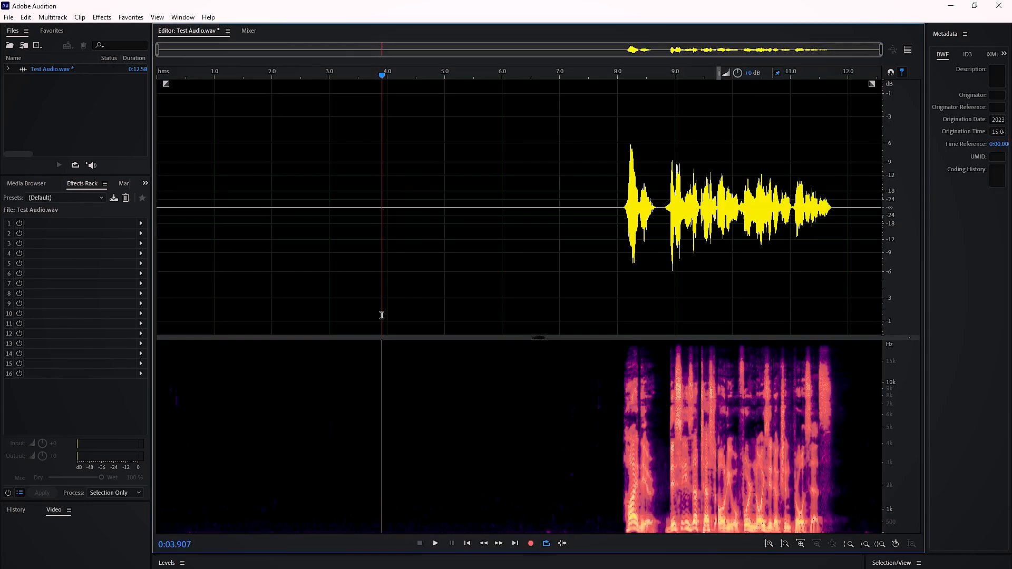
- Play the cleaned recording from about 7.8 s and hide the spectral frequency display
click(603, 248)
key(space)
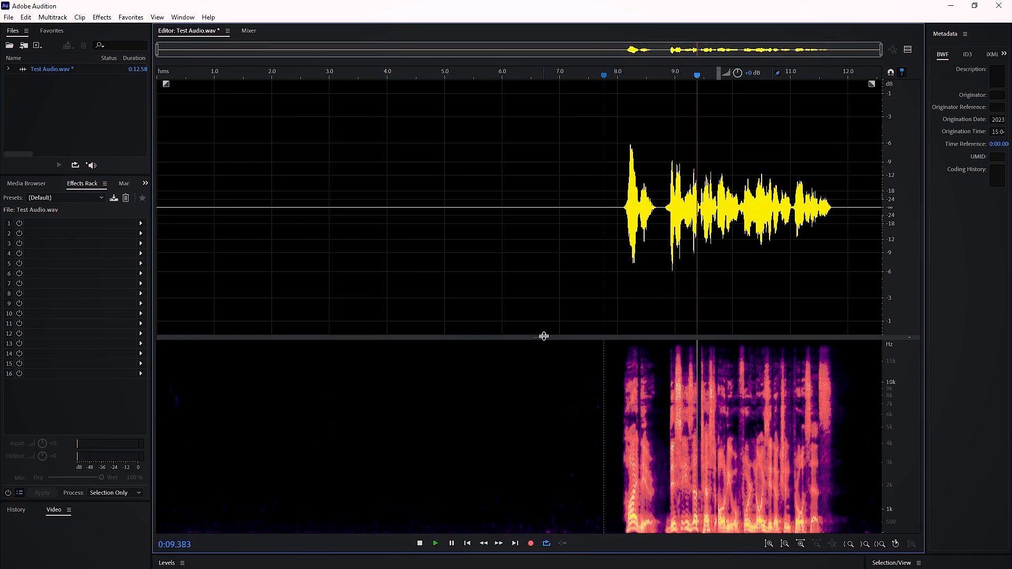
drag(539, 336, 548, 566)
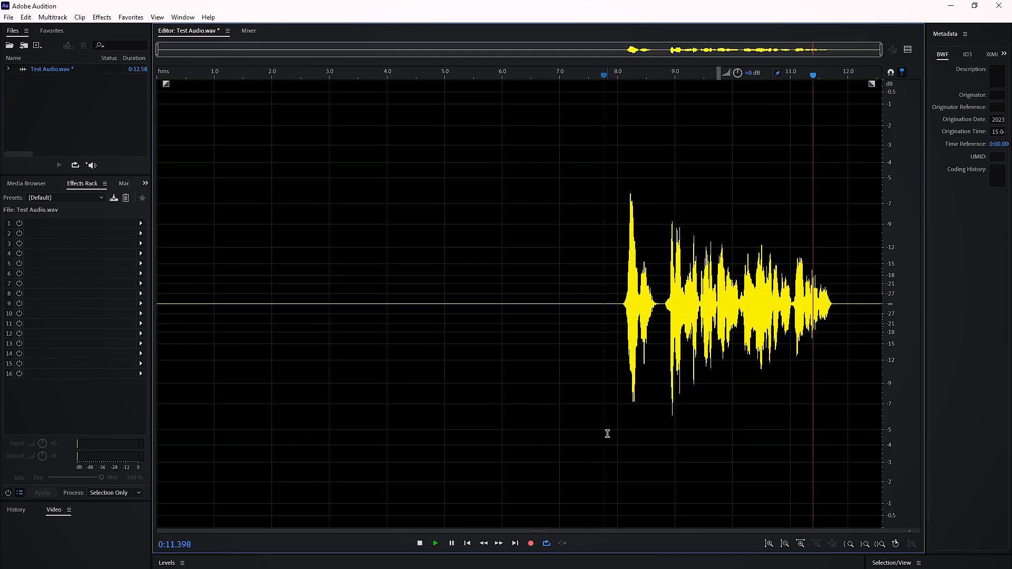